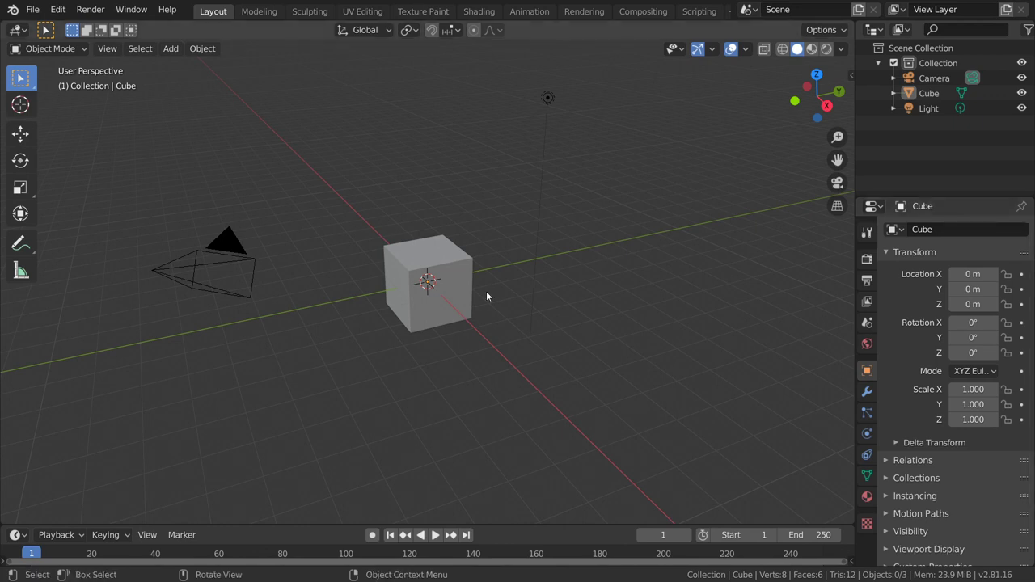
Select and delete the default cube, camera and light, then add a mesh plane at the origin.
middle_drag(485, 293, 529, 309)
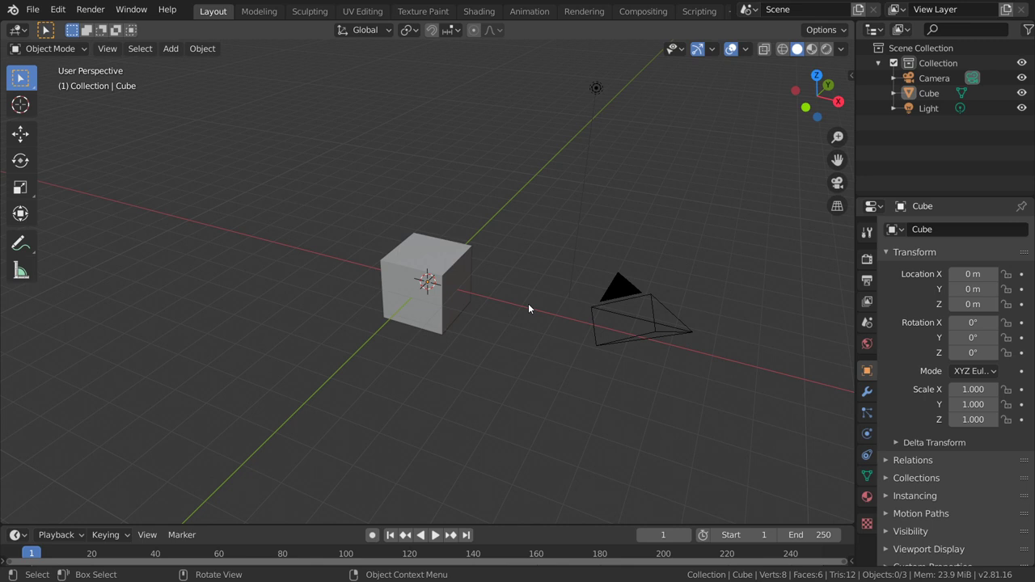
key(a)
key(Delete)
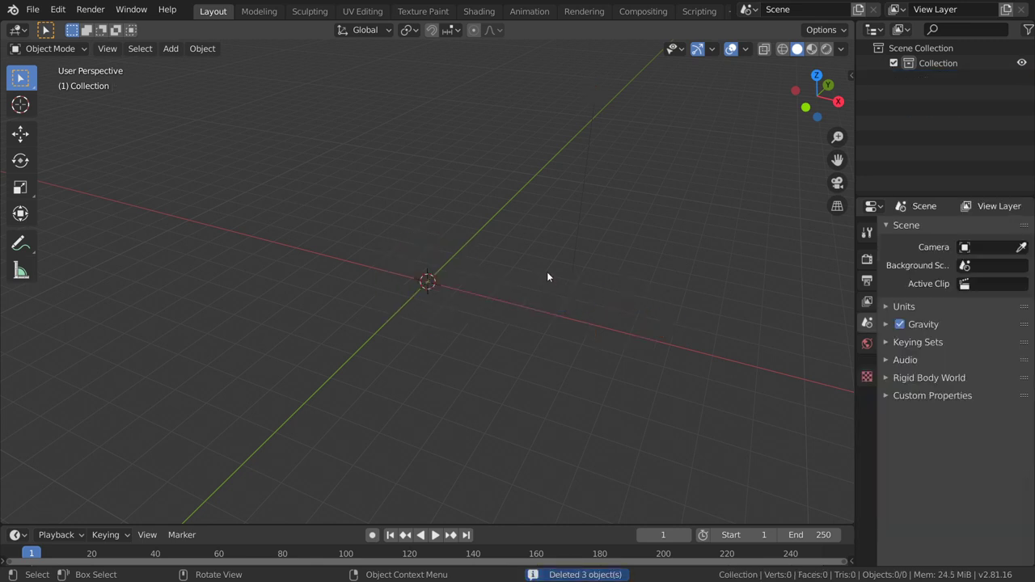
key(shift+a)
click(630, 270)
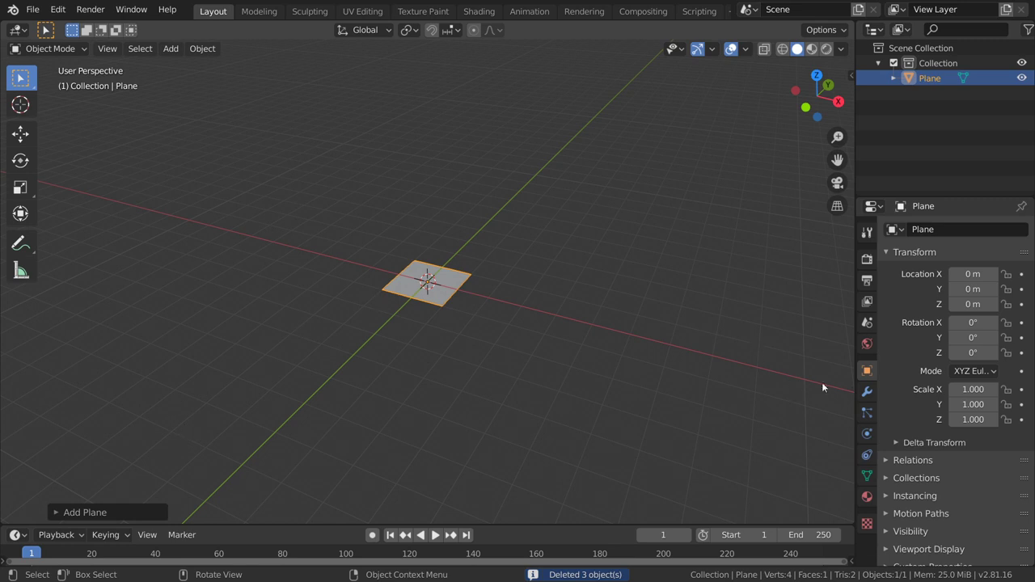
Add an Ocean modifier to the plane, then widen the Properties panel and heighten the timeline.
click(867, 391)
click(970, 234)
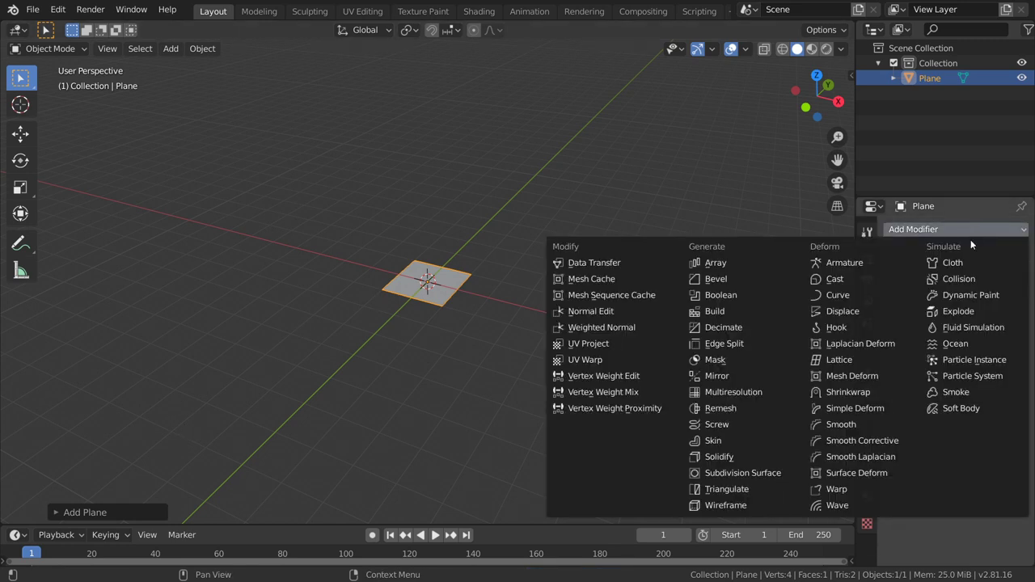
click(967, 346)
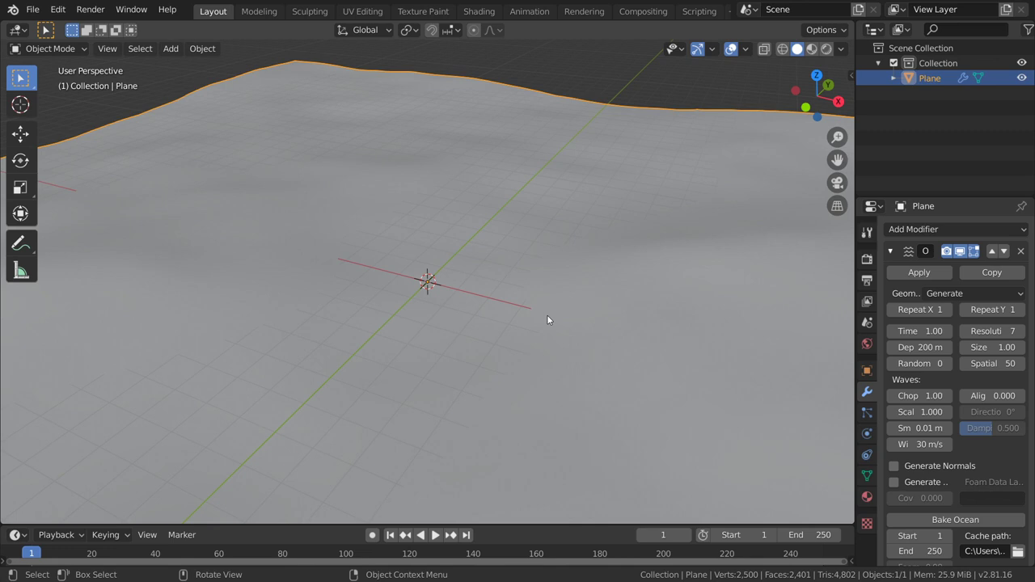
scroll(679, 344, down, 3)
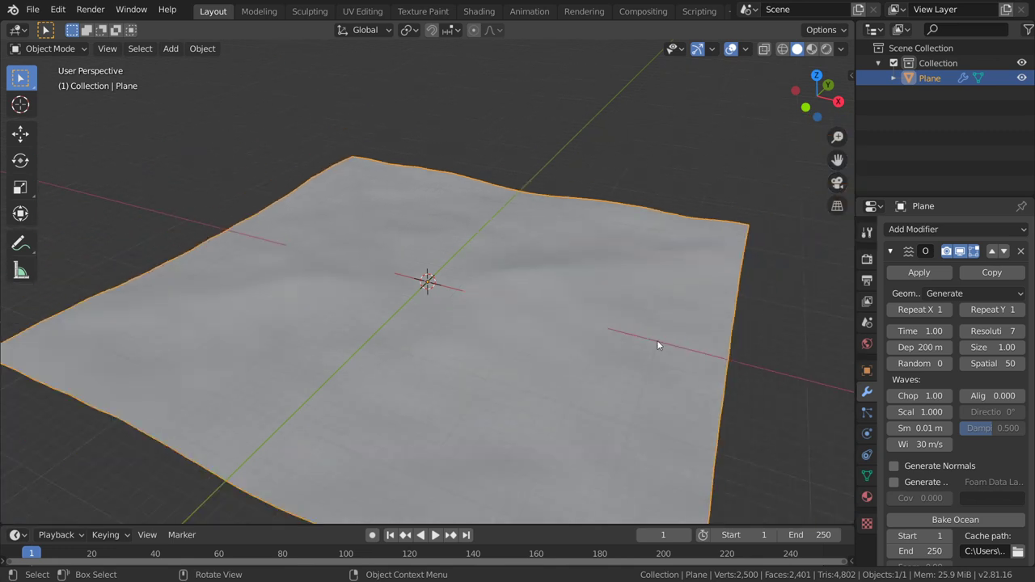
middle_drag(658, 347, 697, 324)
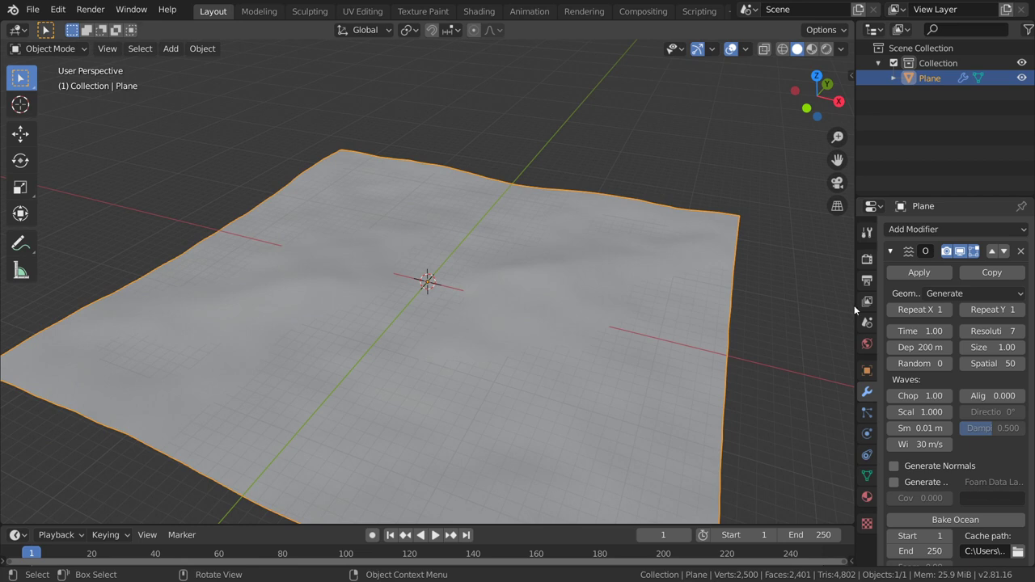
drag(855, 310, 834, 310)
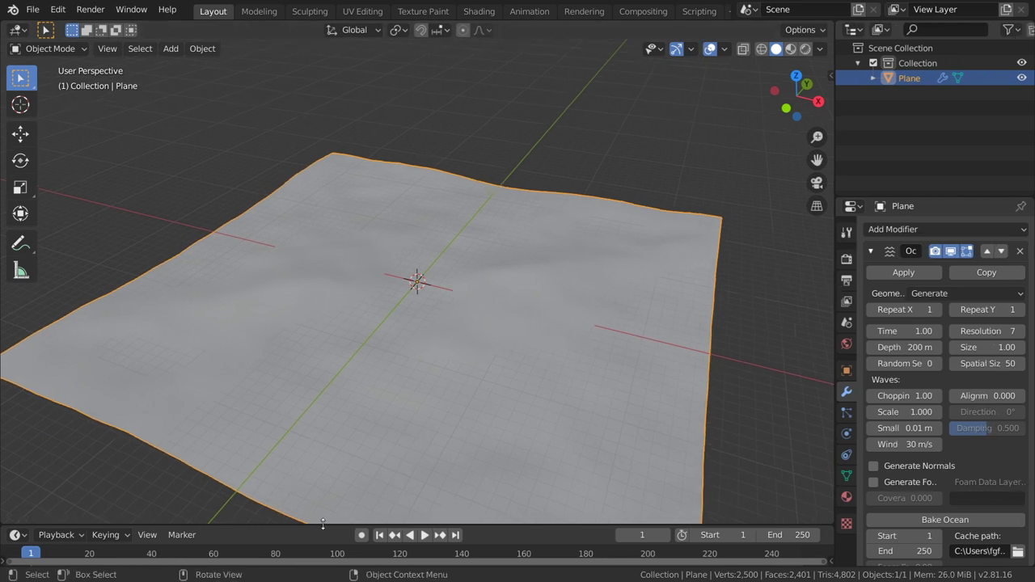
drag(323, 526, 331, 428)
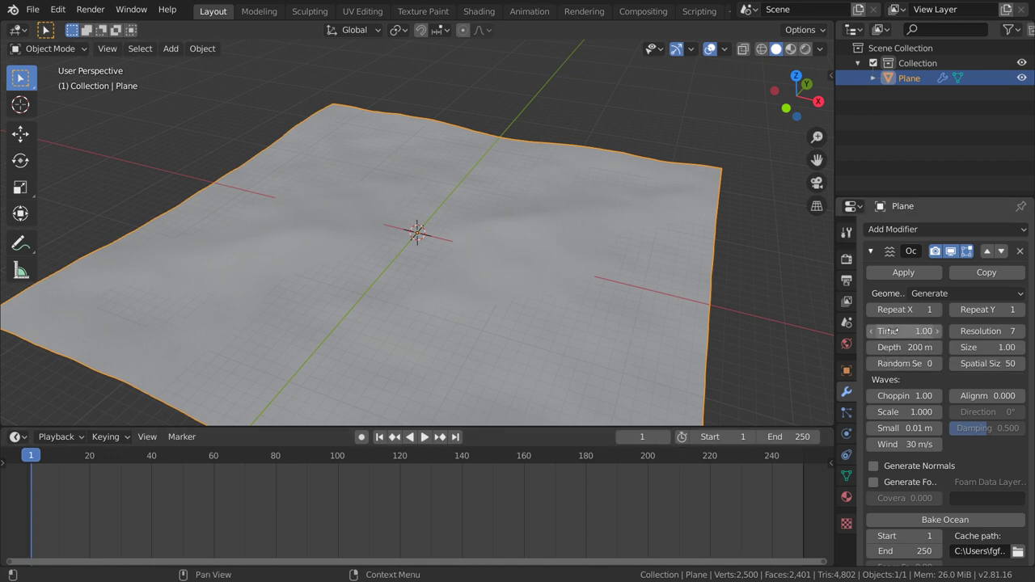
Keyframe ocean Time at 1 on frame 1 and 11 on frame 250, then play the waves.
key(i)
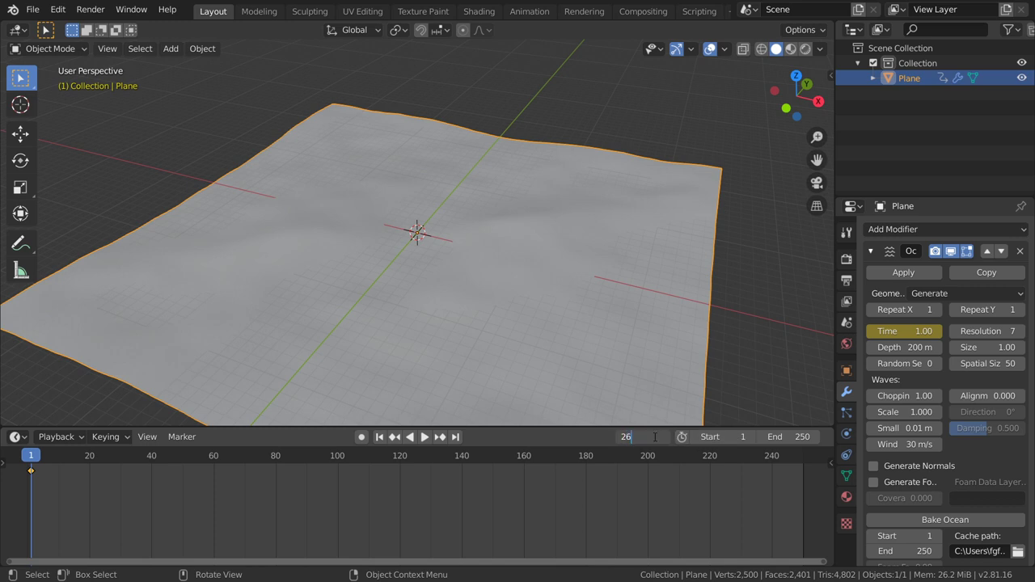
key(Return)
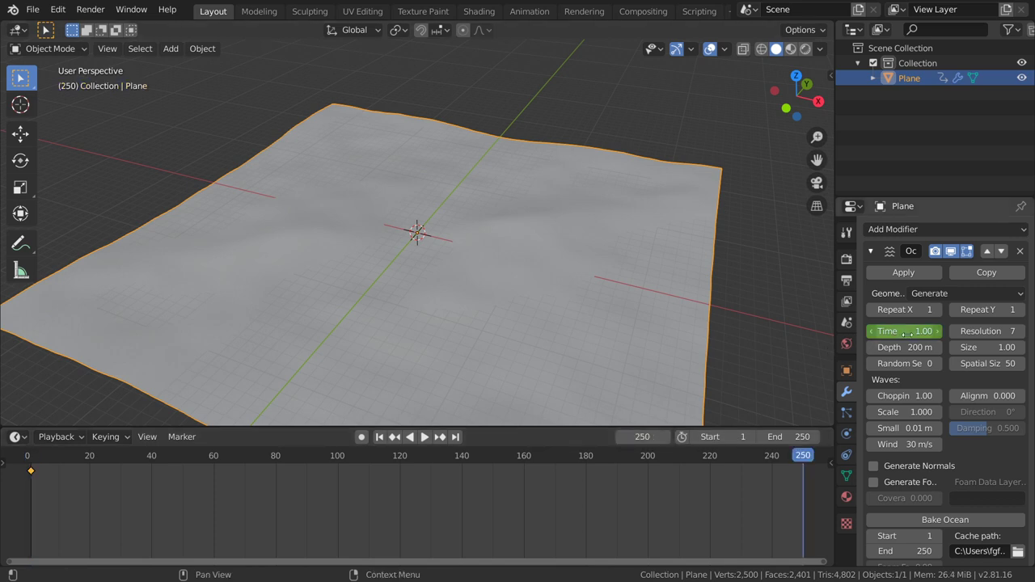
click(906, 332)
text(11)
key(Return)
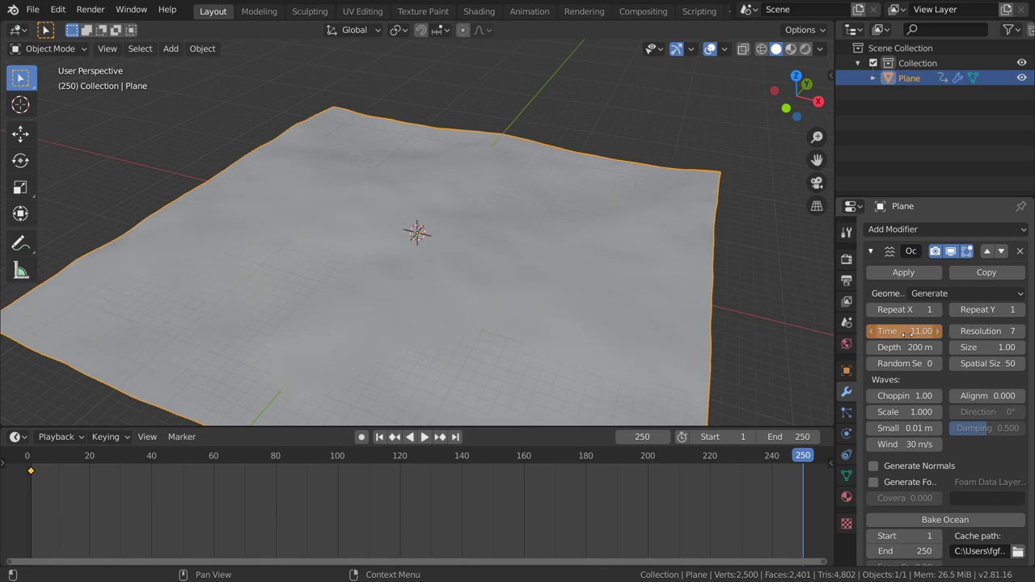
key(i)
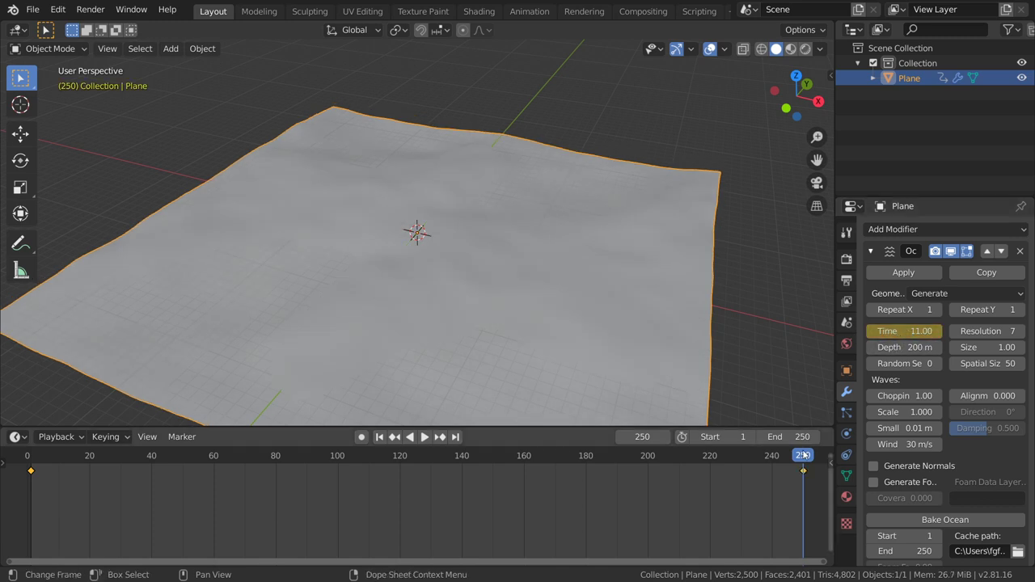
click(424, 437)
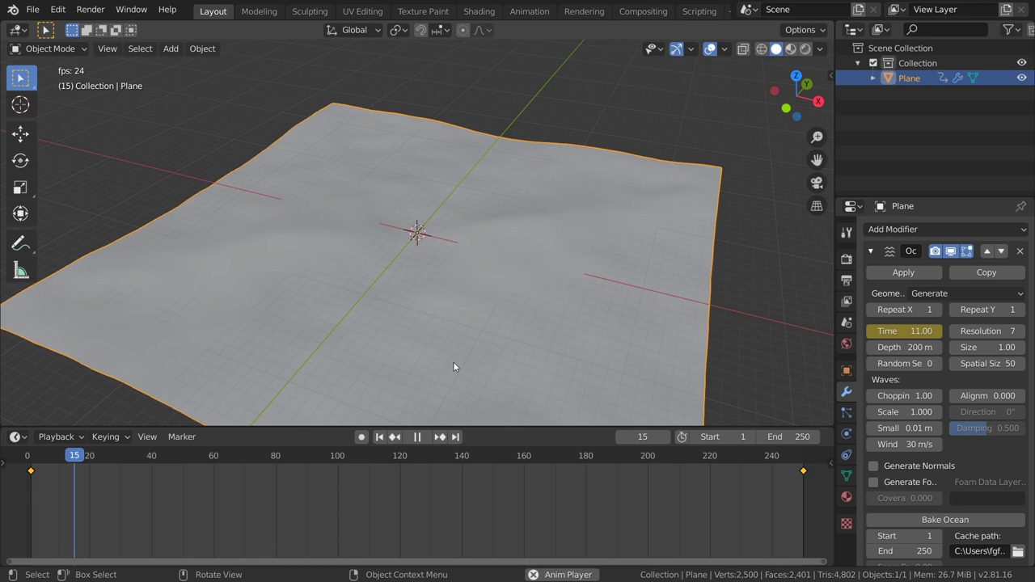
middle_drag(467, 328, 561, 314)
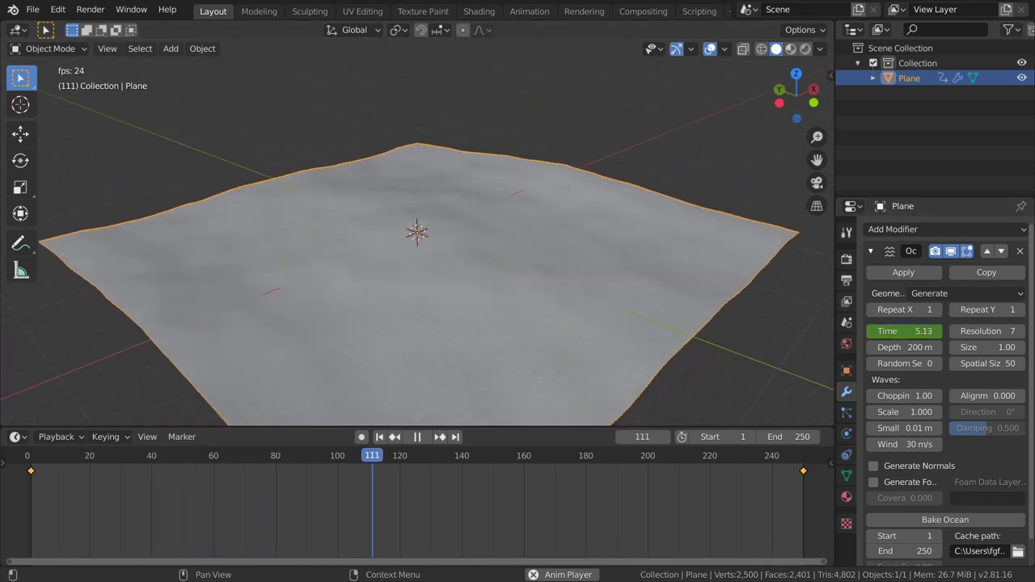
Stop playback and raise the ocean Resolution to 13.
key(Escape)
click(1020, 331)
click(1021, 330)
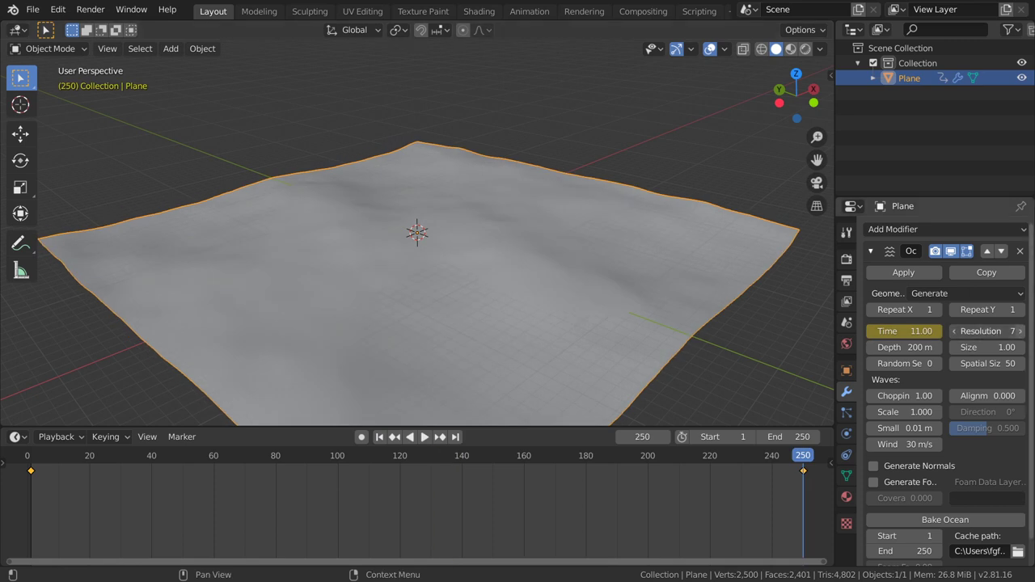
click(1021, 331)
click(1022, 331)
click(1022, 330)
click(1022, 331)
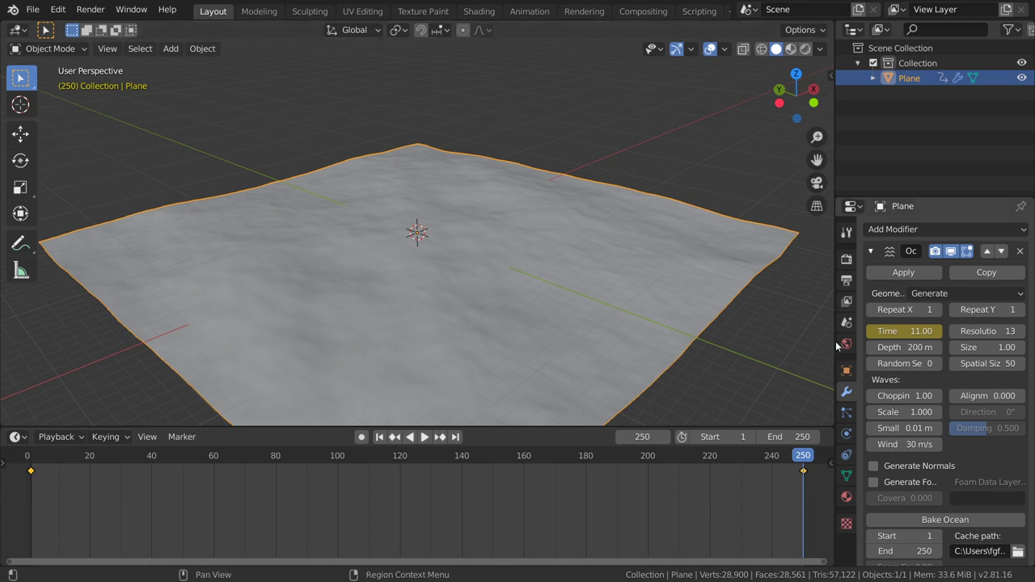
drag(836, 346, 807, 346)
Set ocean Choppiness to 4 and play the animation to view the sharper waves.
click(903, 397)
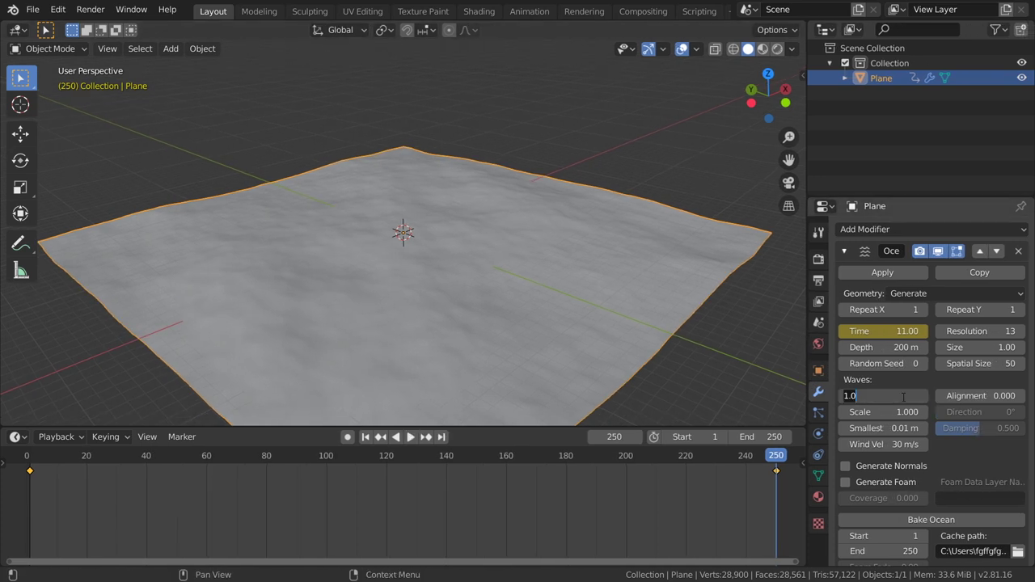
text(4)
key(Return)
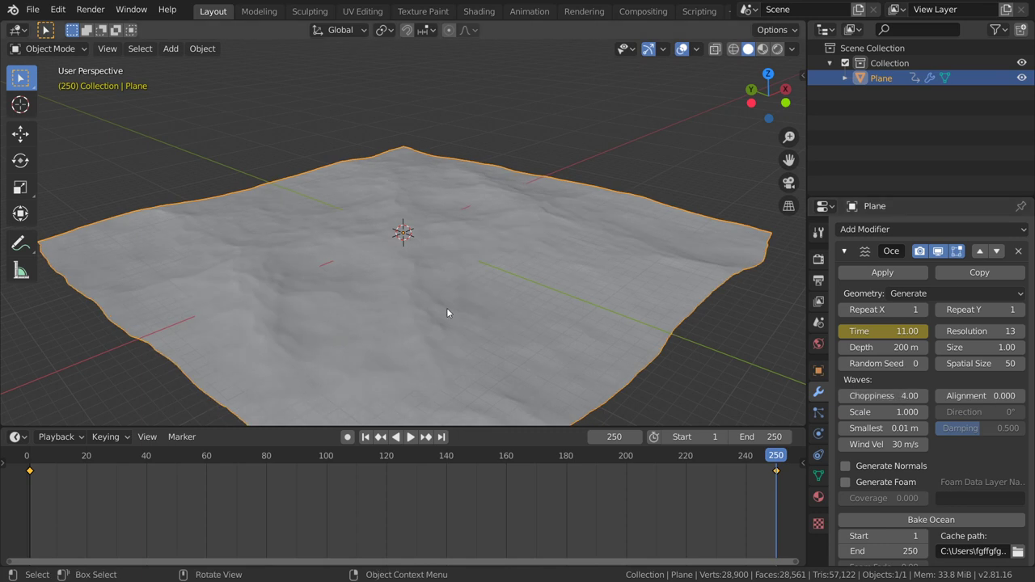
middle_drag(446, 307, 576, 294)
key(alt+a)
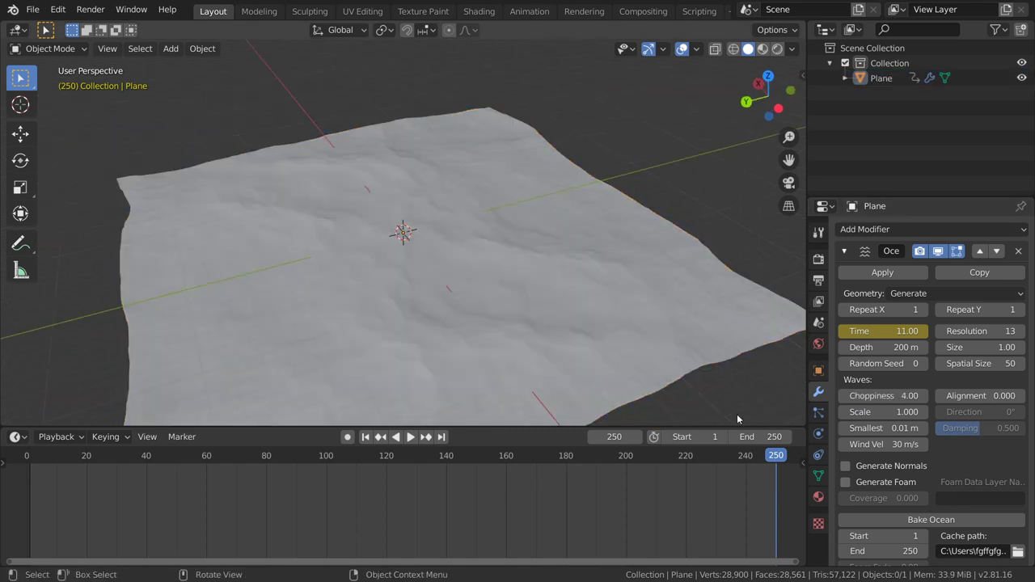
click(410, 437)
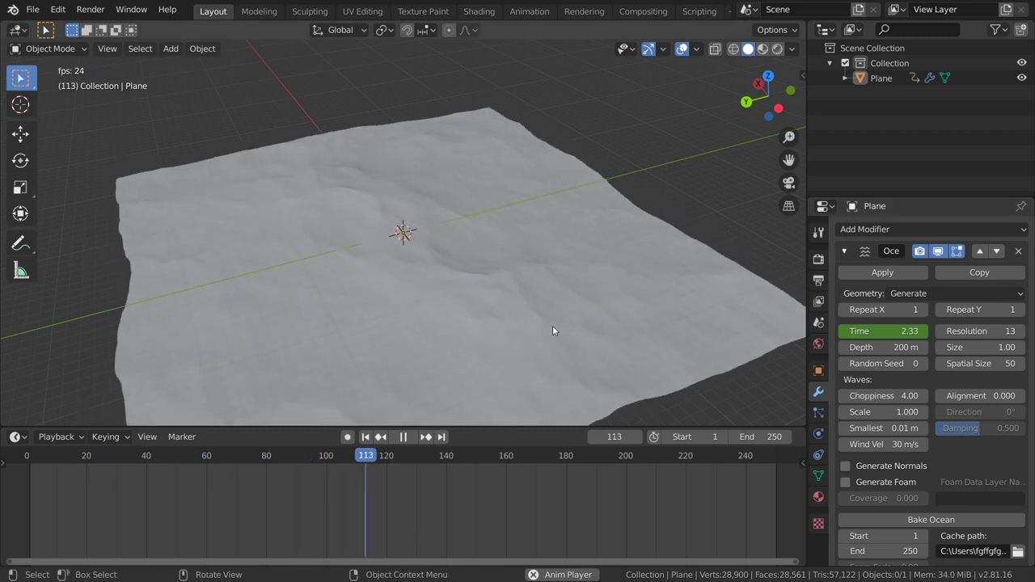
Set the ocean Wind Velocity to 15 m/s and play the animation.
key(Escape)
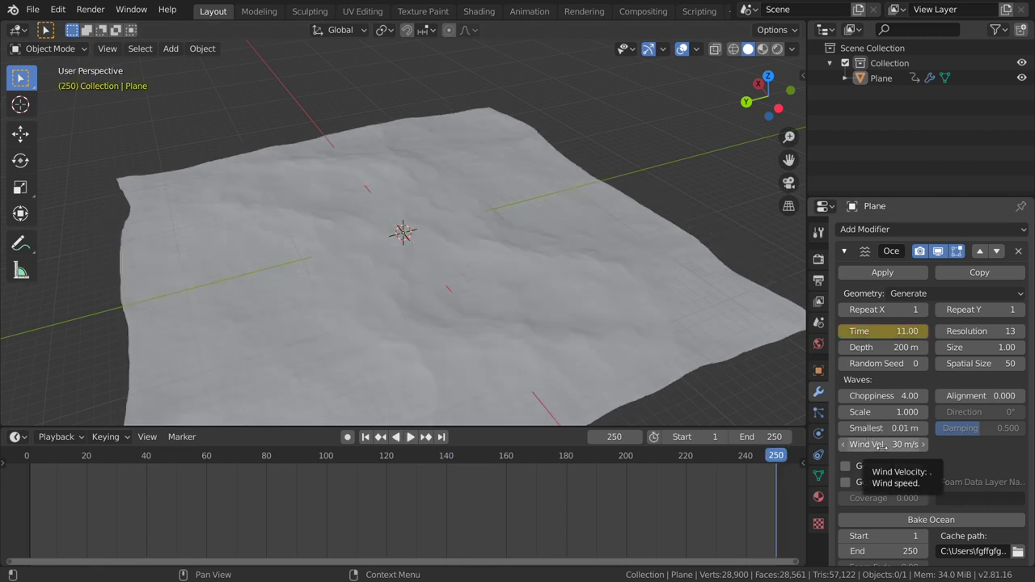
click(881, 445)
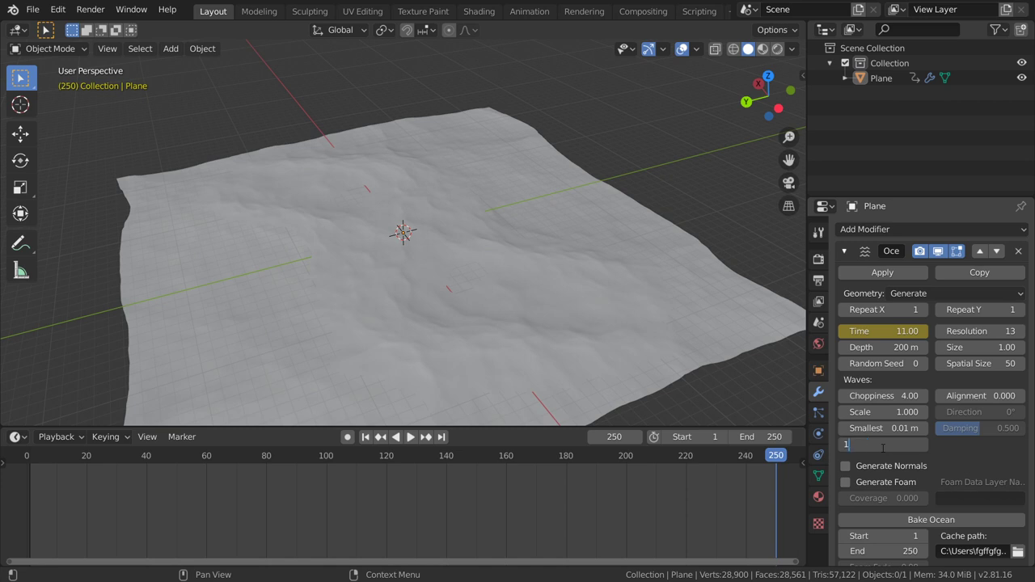
text(15)
key(Return)
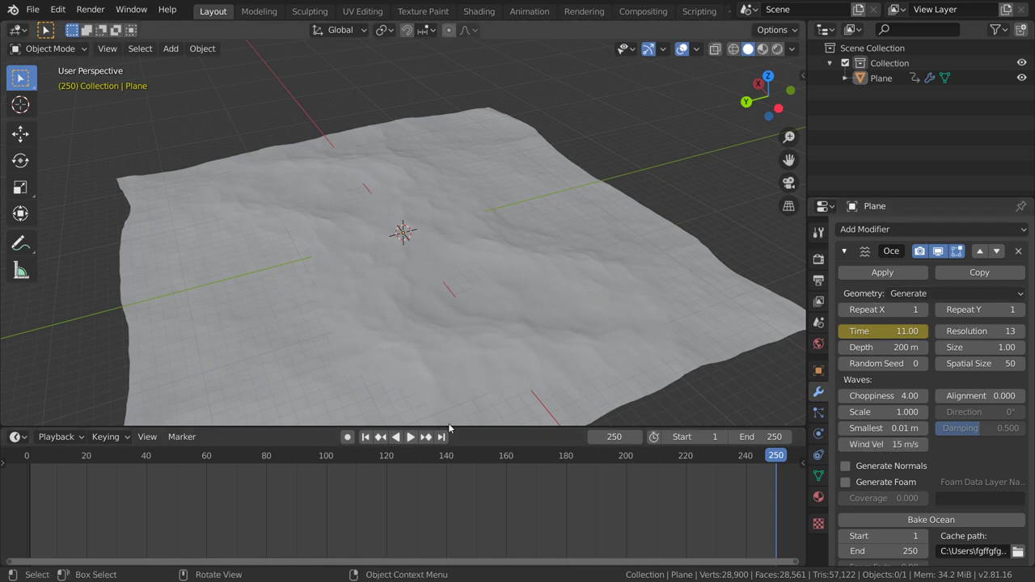
click(410, 436)
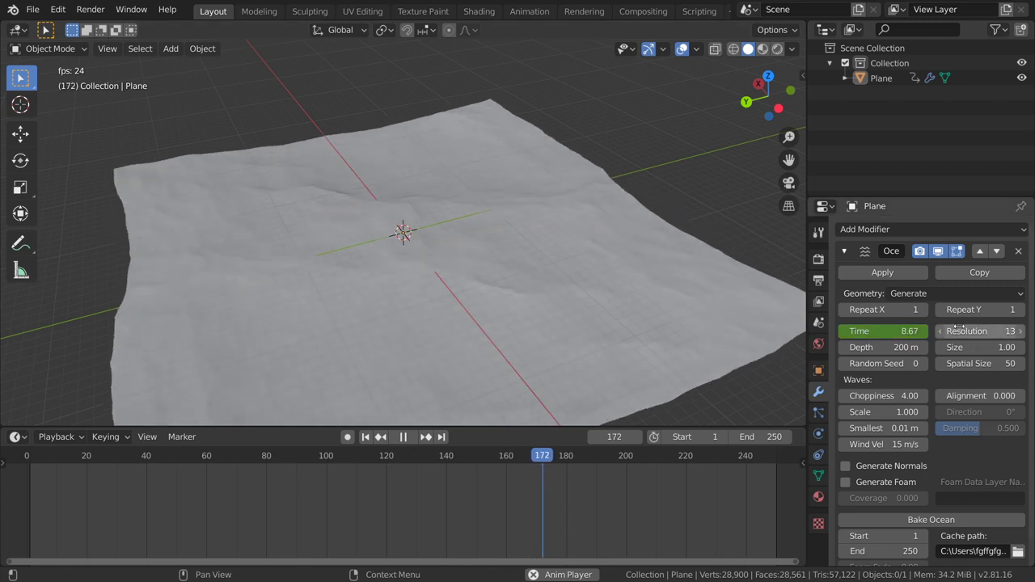
Lower the ocean Resolution to 12 during playback, then stop playback.
click(942, 333)
middle_drag(684, 348, 518, 317)
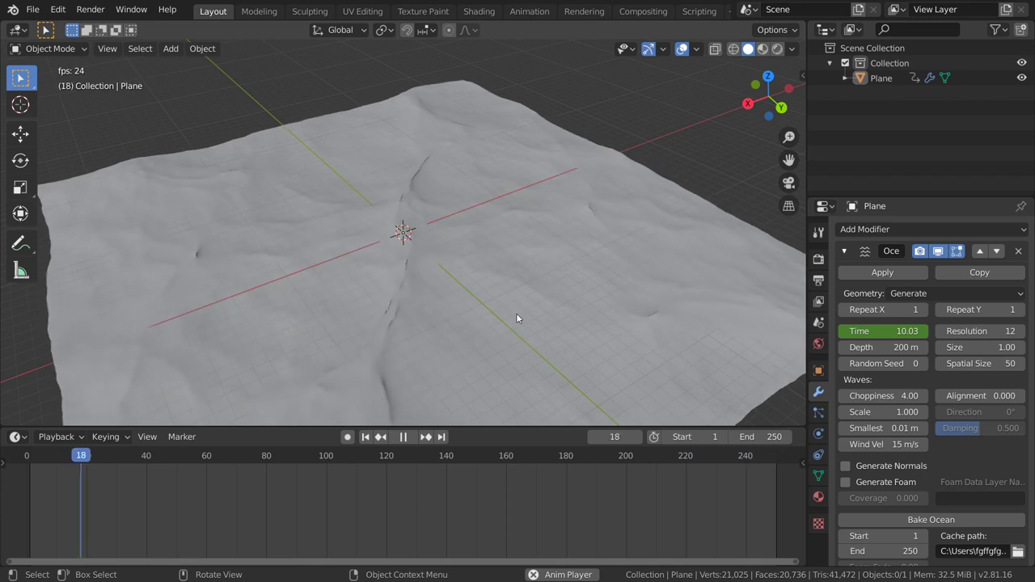
key(Escape)
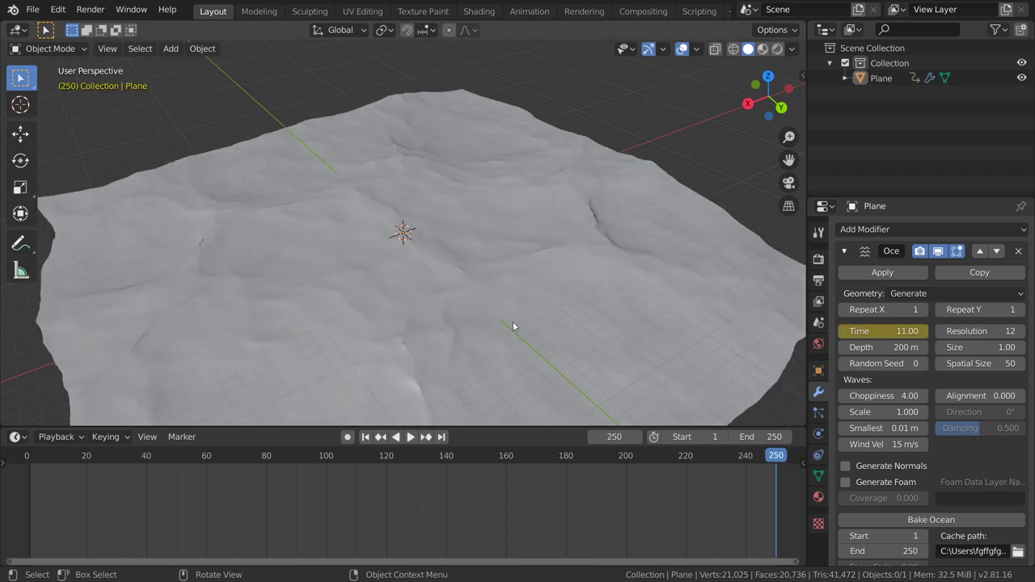
Switch the lower area to the Graph Editor and show the plane's Time (Ocean) curve.
click(16, 437)
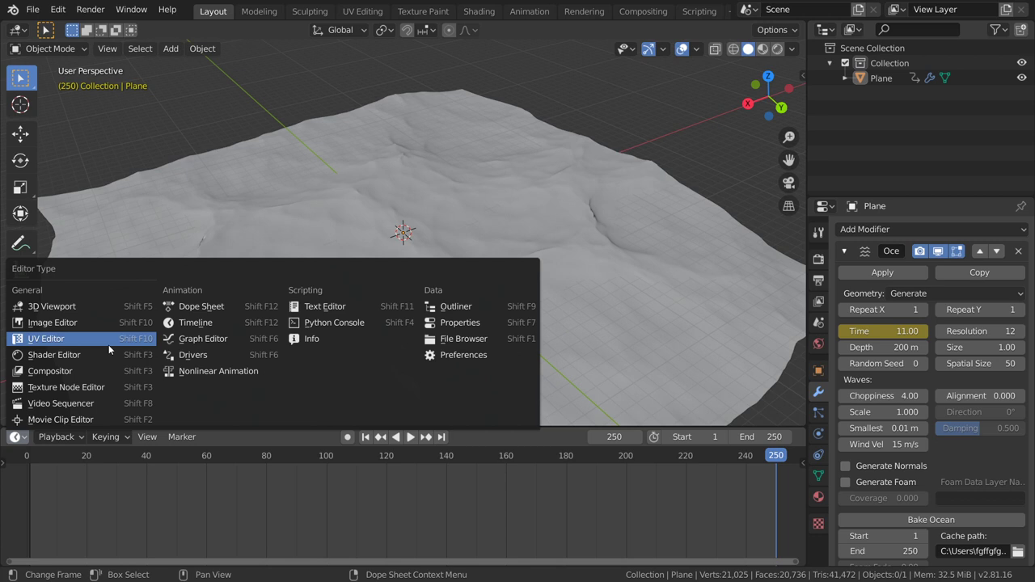
click(208, 343)
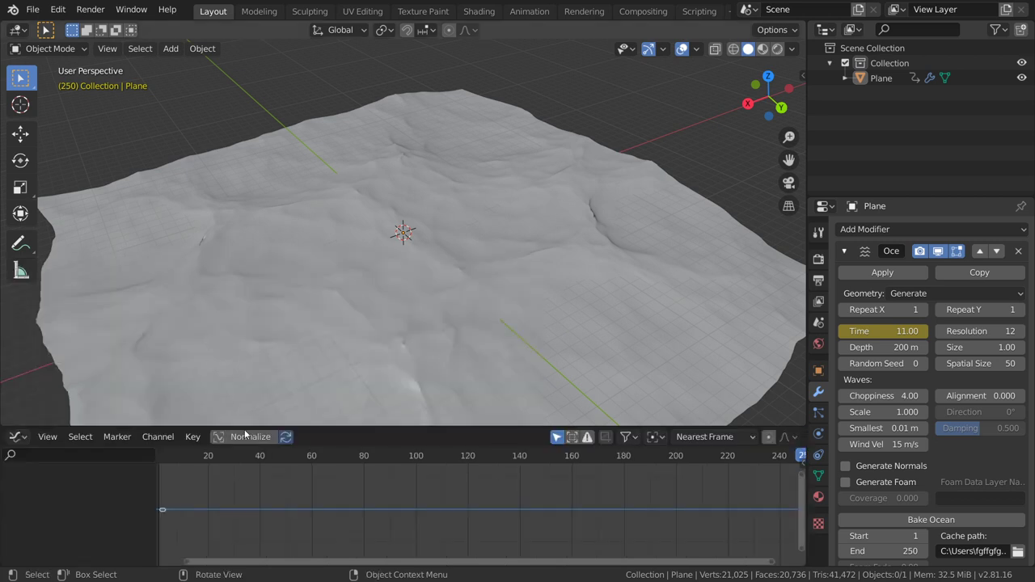
key(Home)
scroll(296, 498, down, 4)
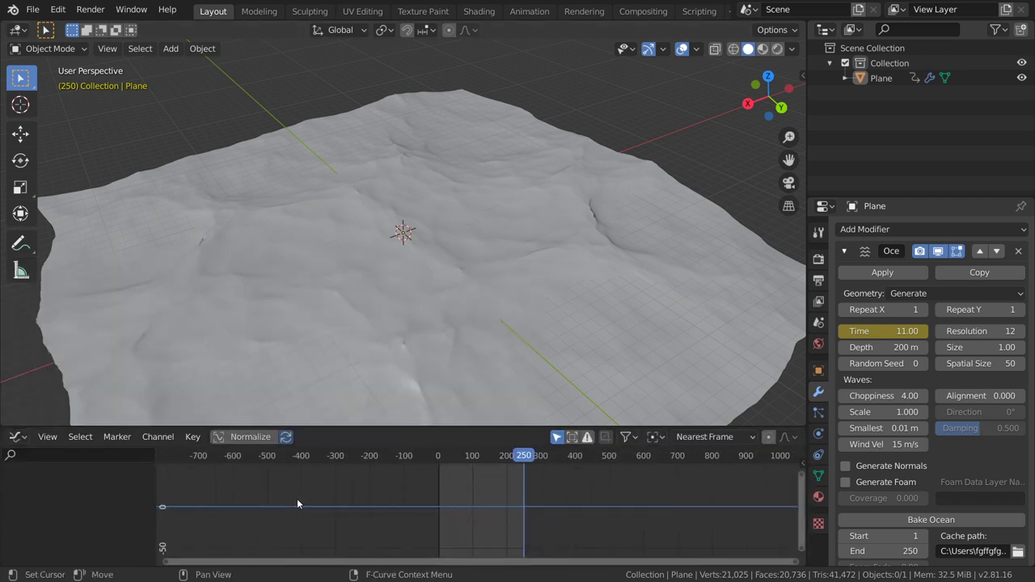
click(553, 278)
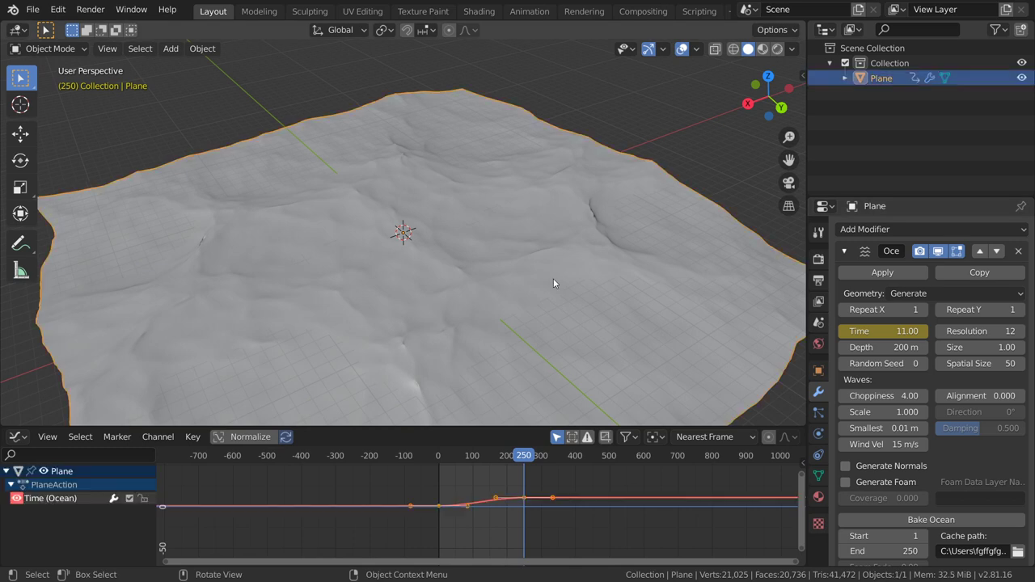
scroll(507, 508, up, 4)
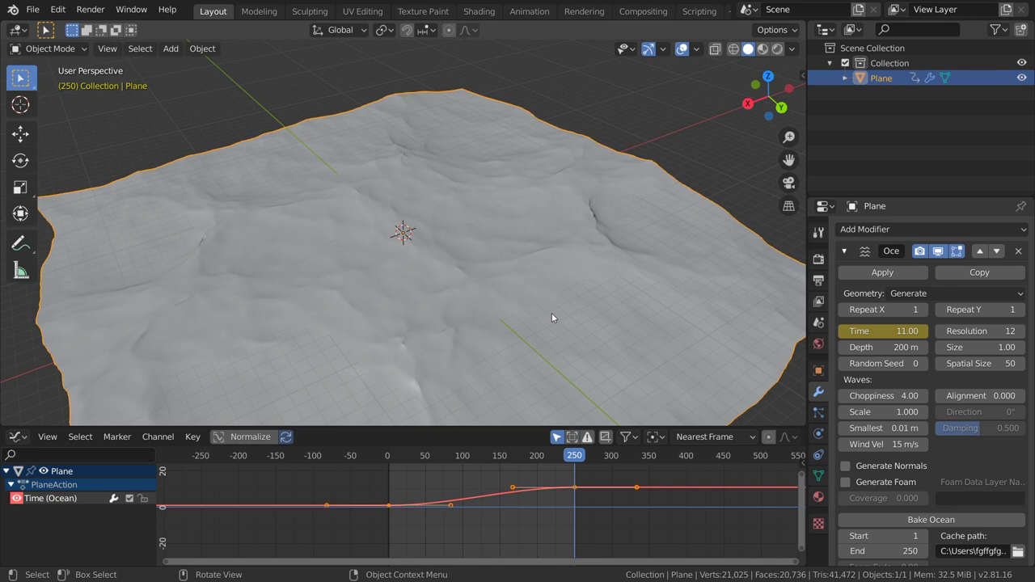
key(t)
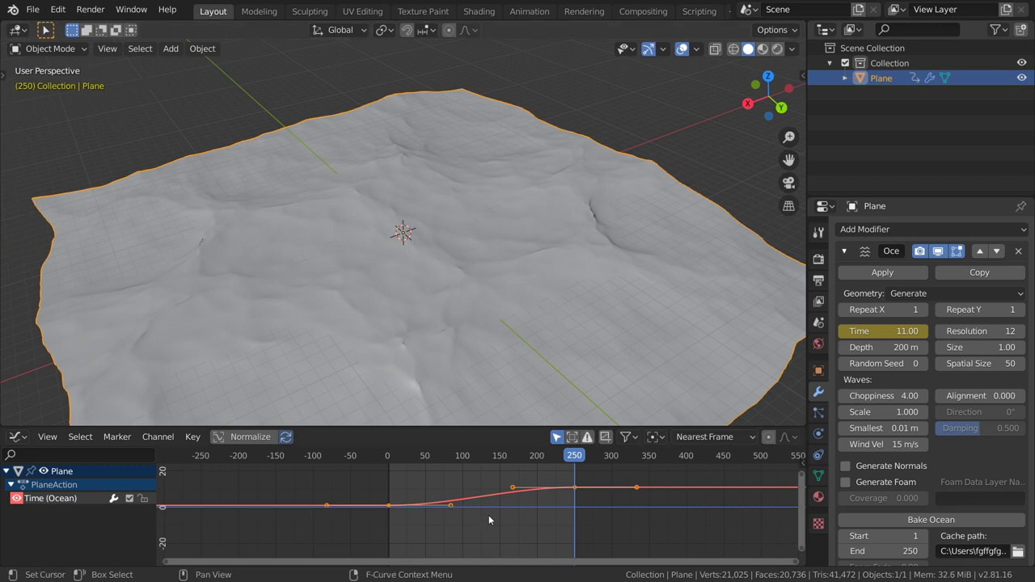
Set the Time keyframes to Vector handles for a straight linear ramp.
key(v)
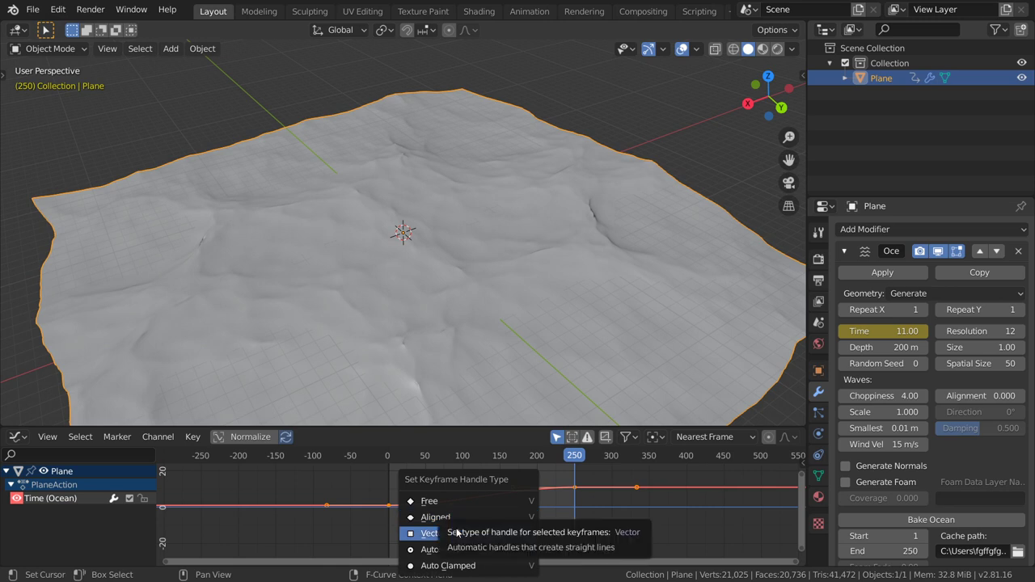
click(457, 531)
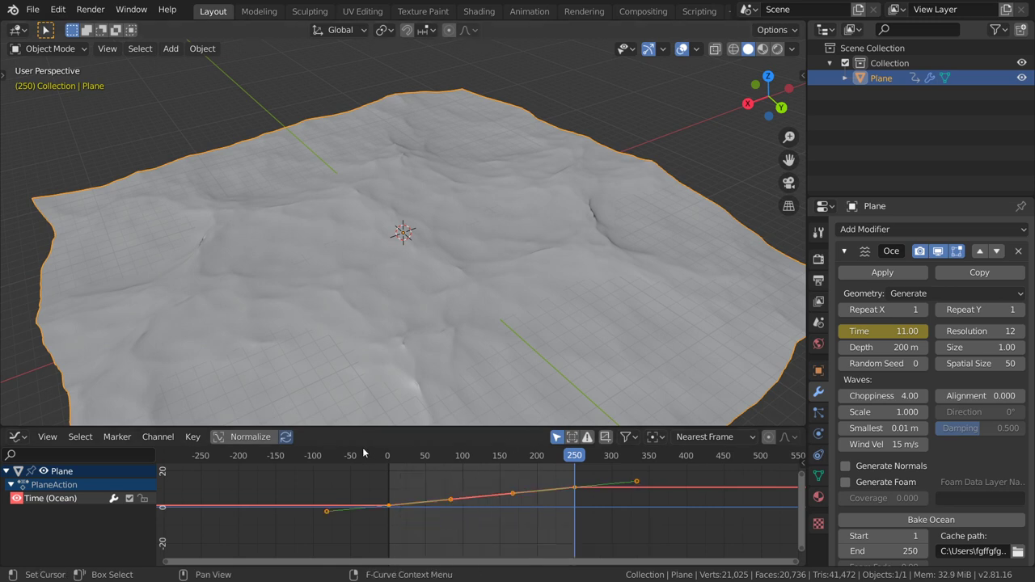
click(16, 437)
click(47, 437)
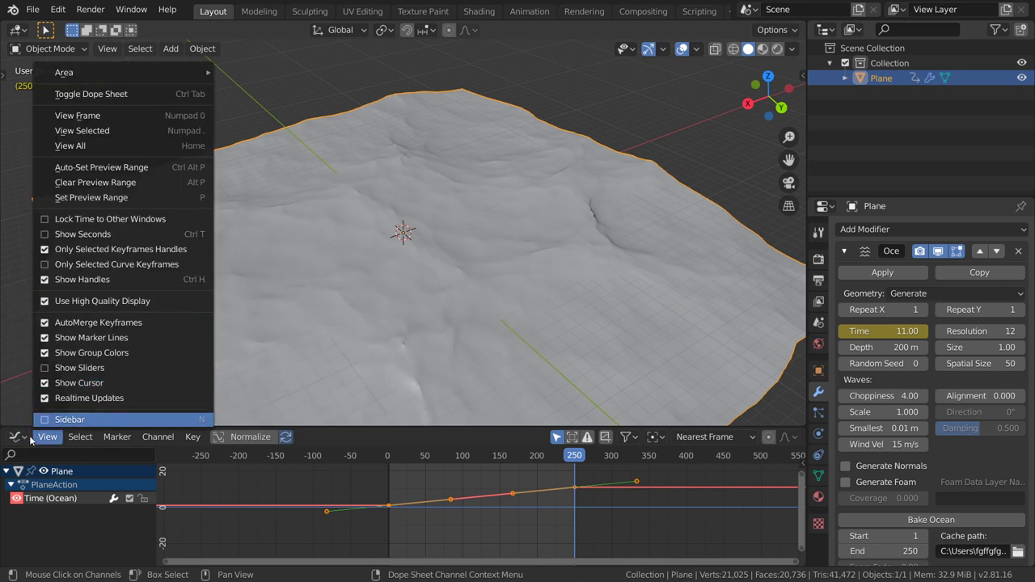
mouse_move(23, 438)
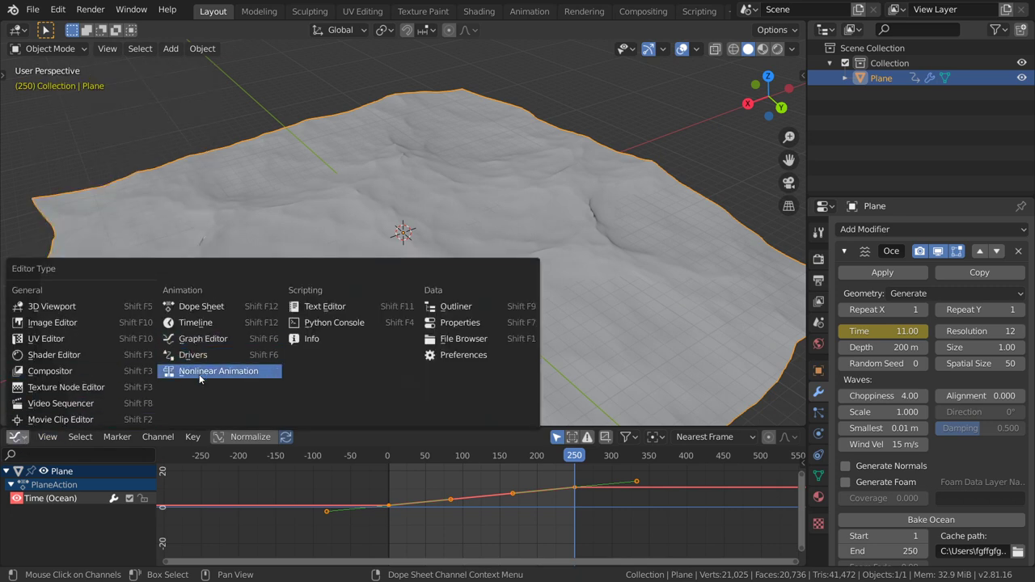
Switch the lower area back to Timeline, enlarge the 3D view, and play from frame ~129.
click(212, 324)
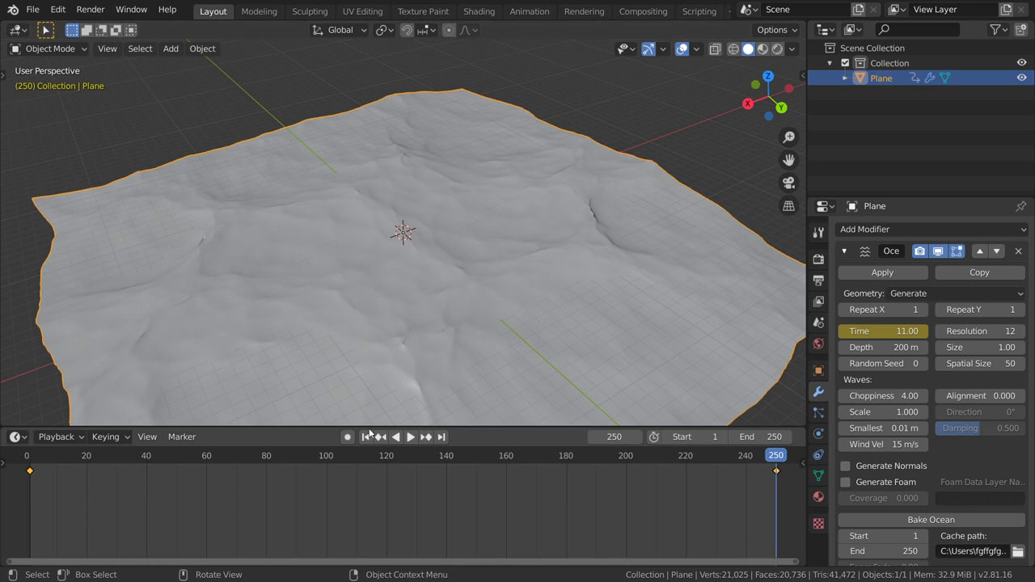
drag(370, 431, 376, 453)
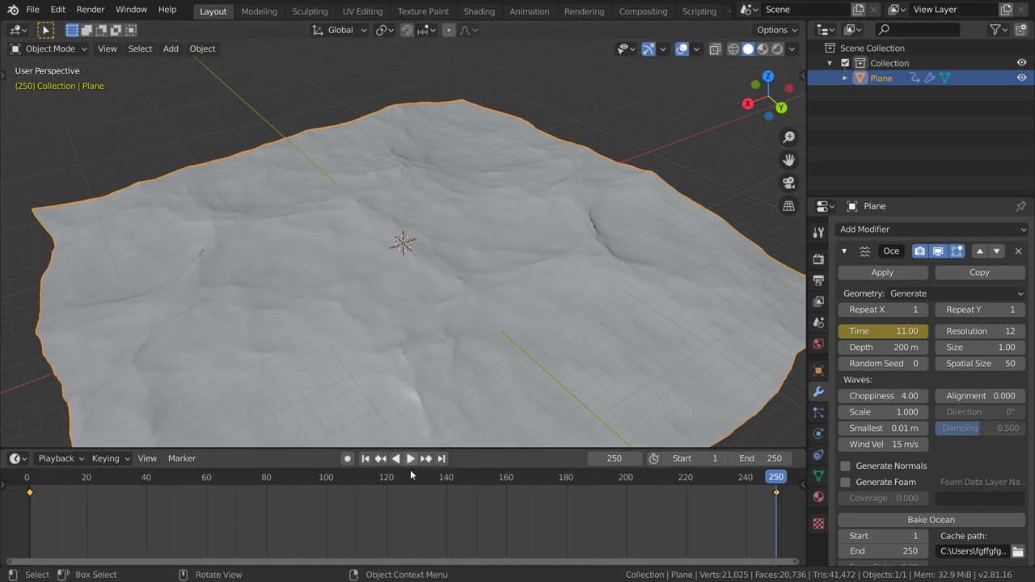
click(413, 477)
click(410, 459)
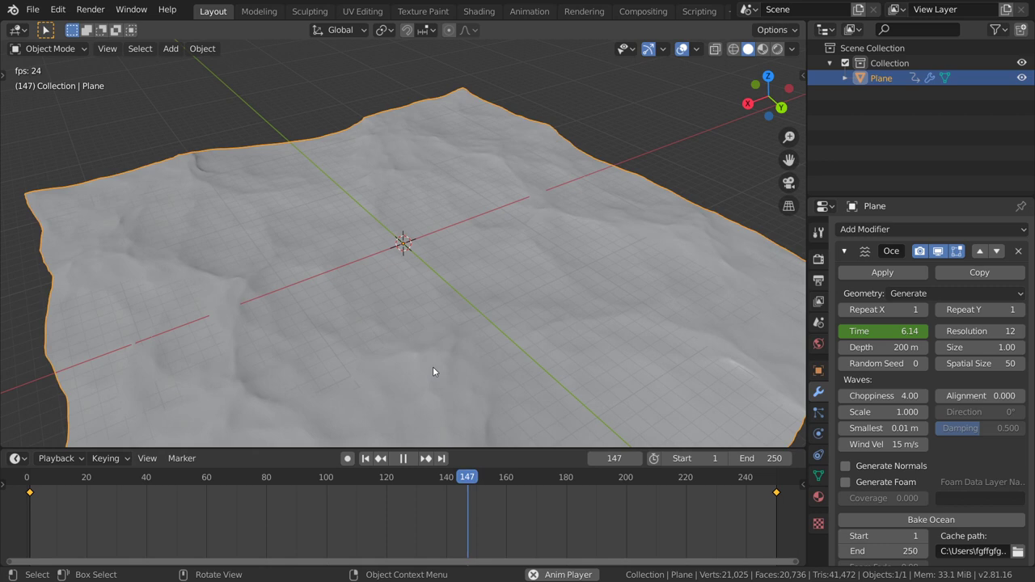
middle_drag(435, 362, 549, 355)
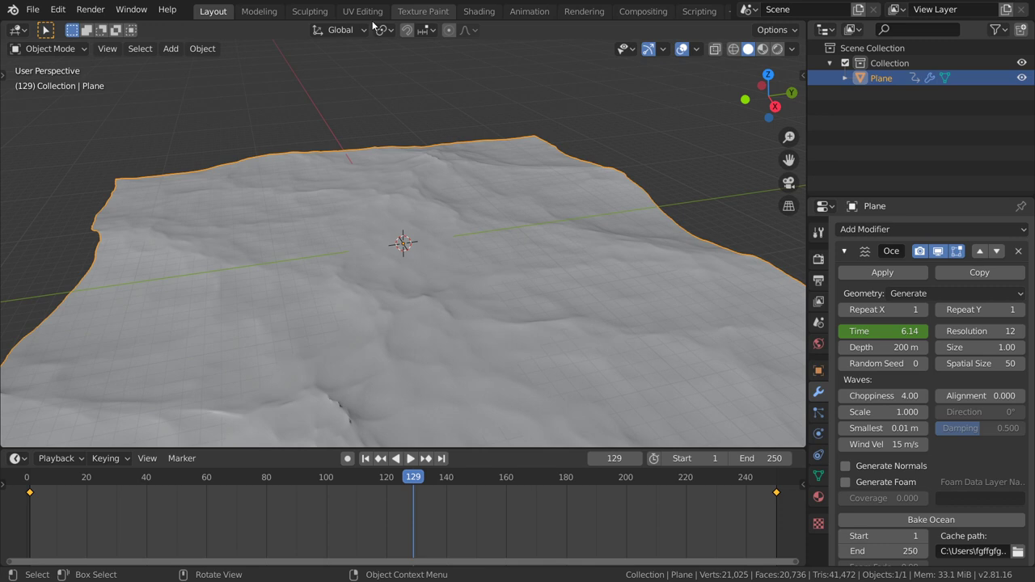
Turn the main area into the Shader Editor and create a new node material named 'ocean'.
click(18, 30)
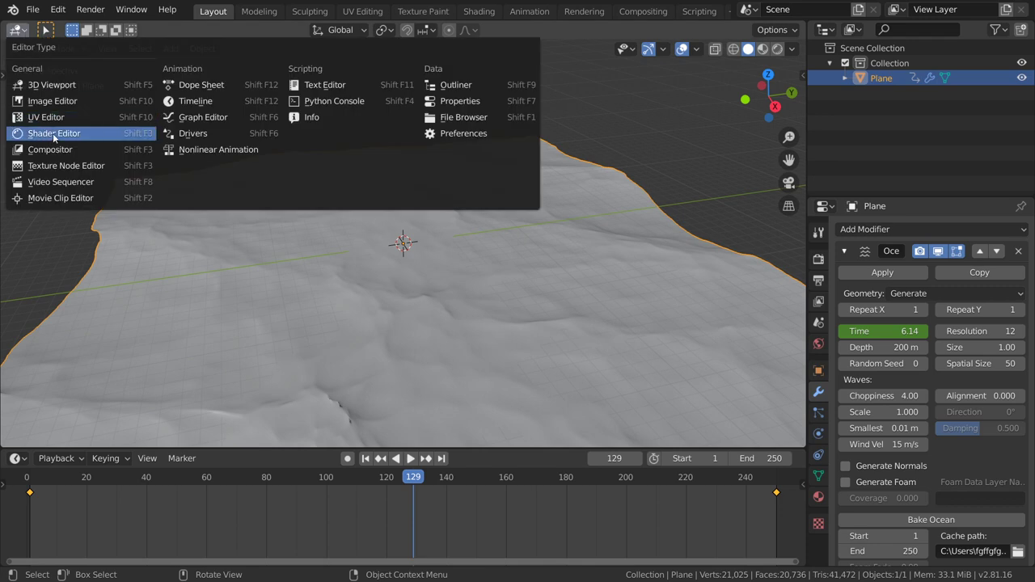
click(53, 135)
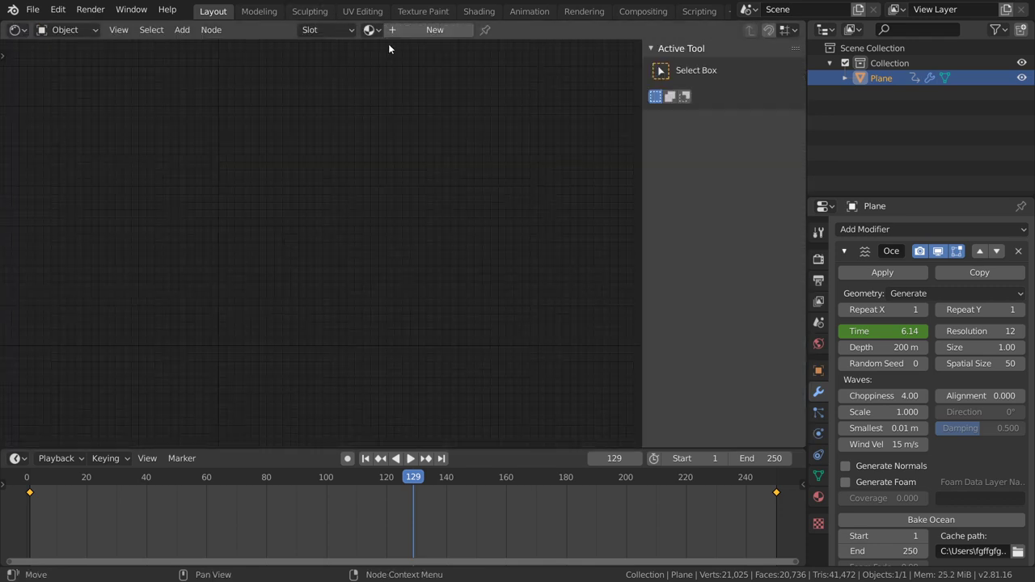
click(411, 33)
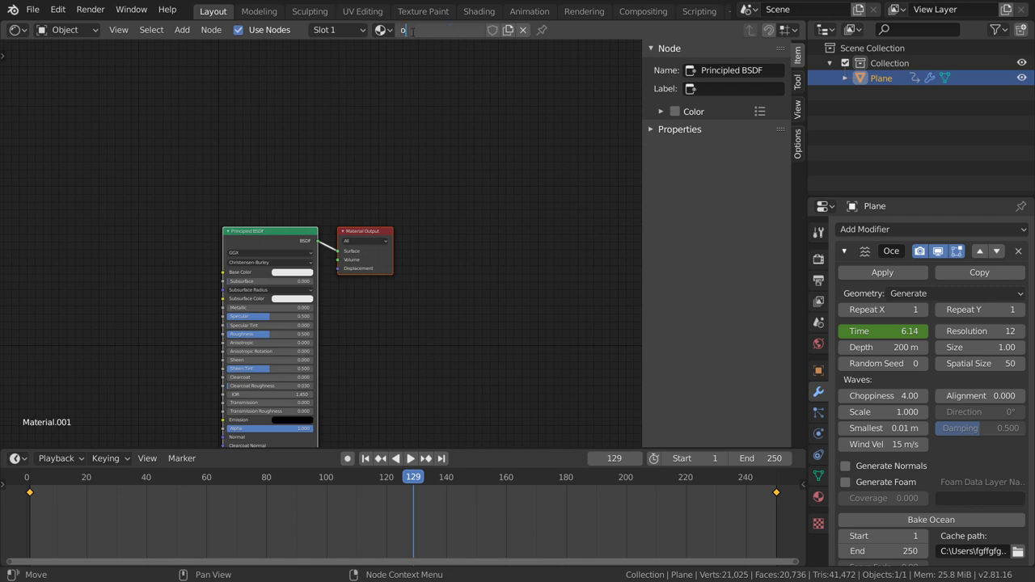
key(Home)
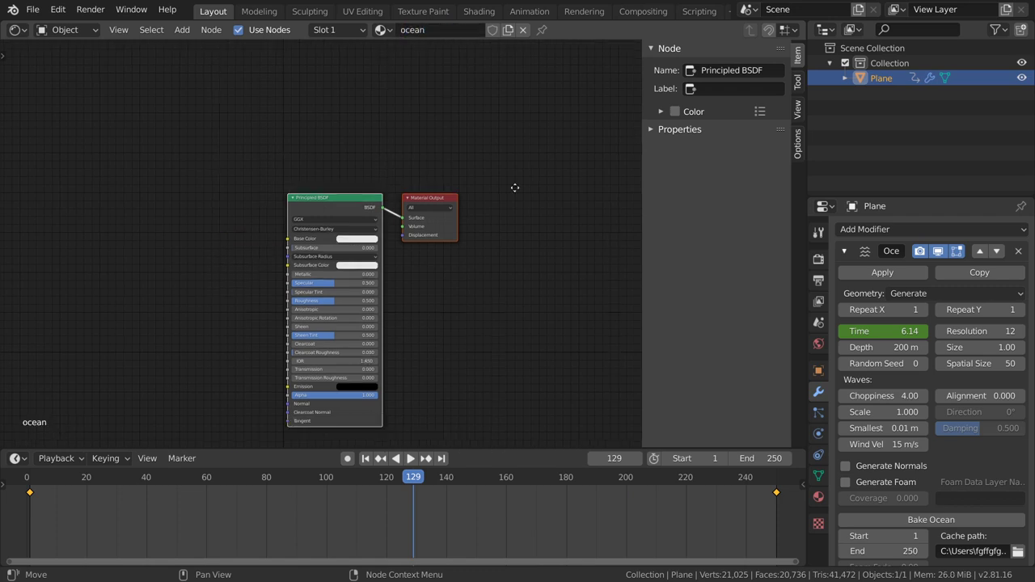
key(n)
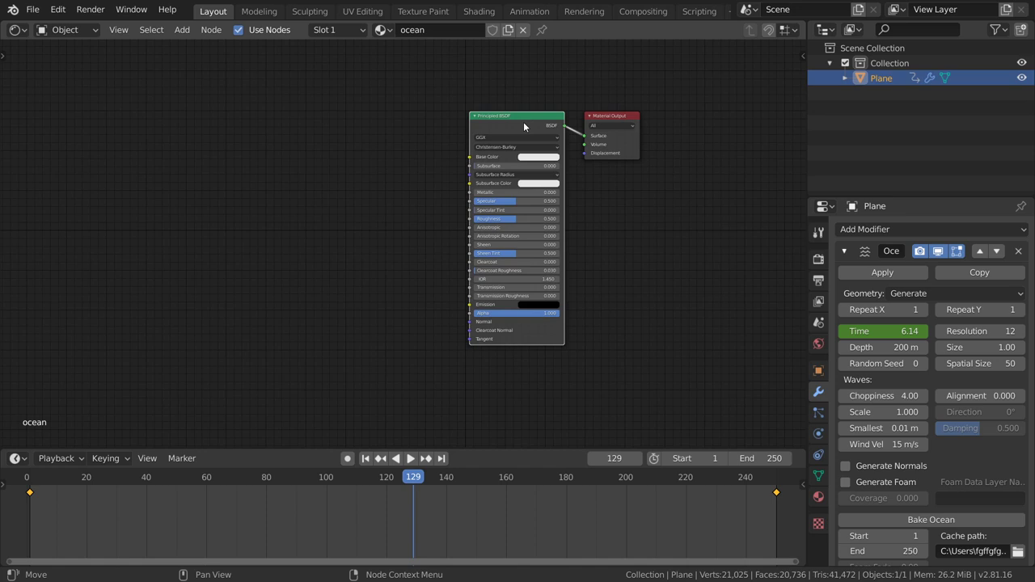
scroll(514, 154, up, 3)
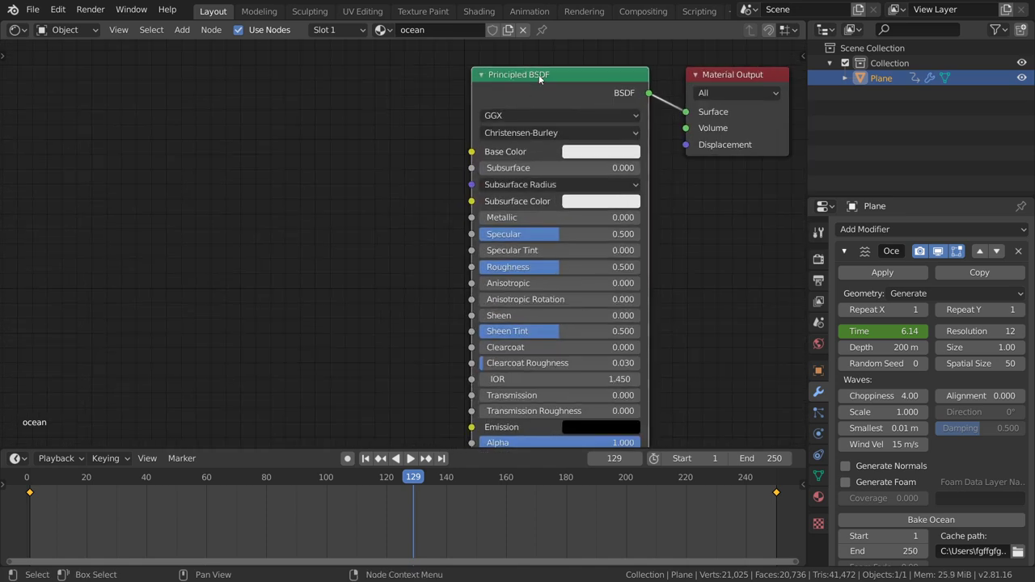
Delete the Principled BSDF and add a Glass BSDF node with IOR 1333.
key(x)
key(shift+a)
click(493, 102)
text(glas)
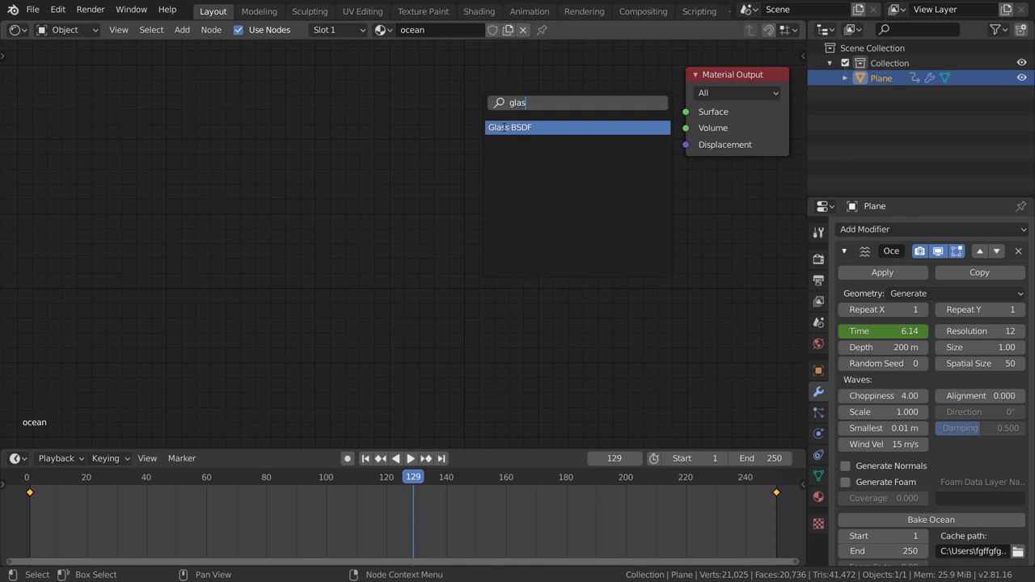
click(504, 127)
click(343, 144)
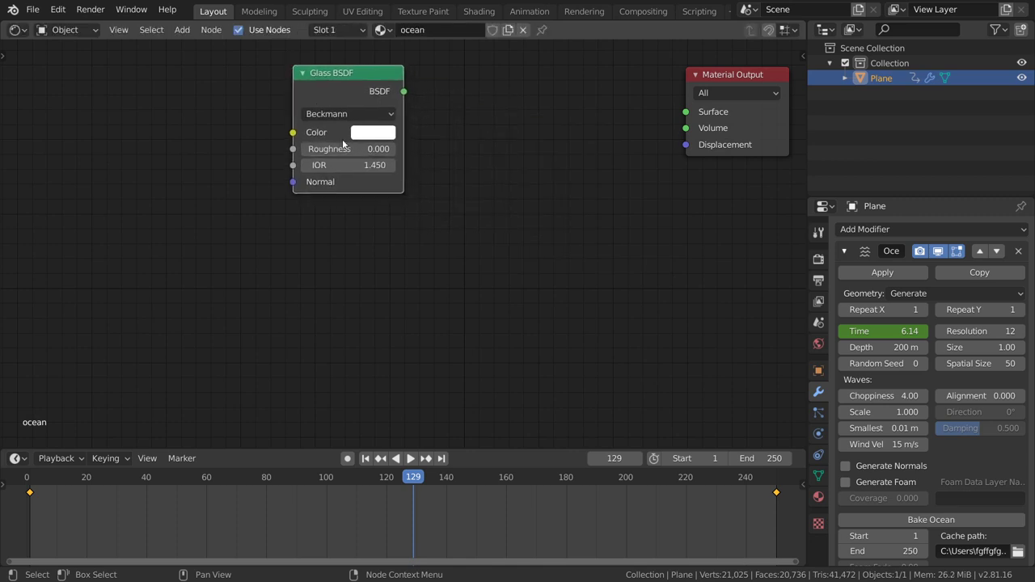
click(351, 162)
text(1)
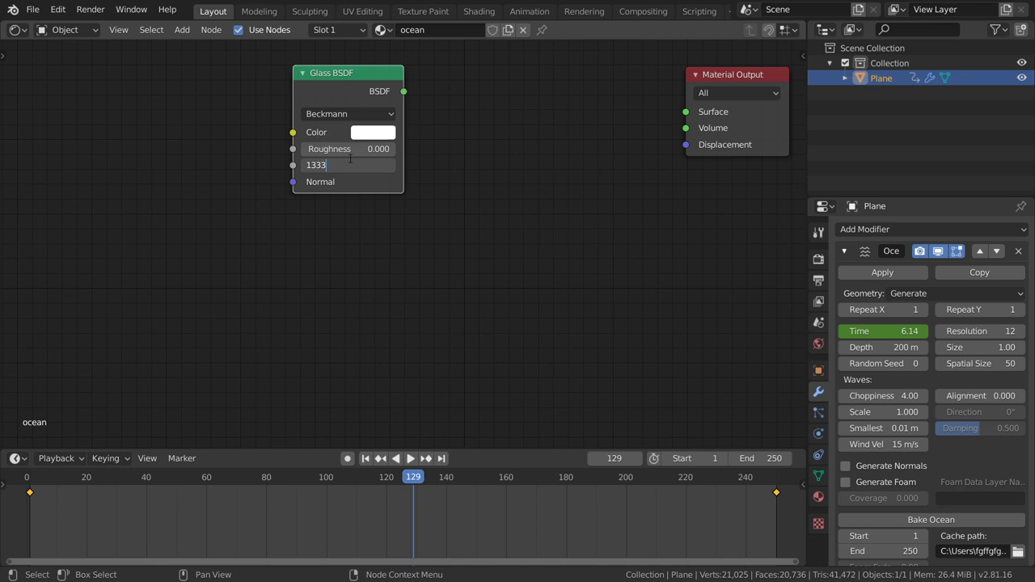
text(333)
key(Return)
Add a Glossy BSDF node below the Glass node.
key(shift+a)
click(380, 236)
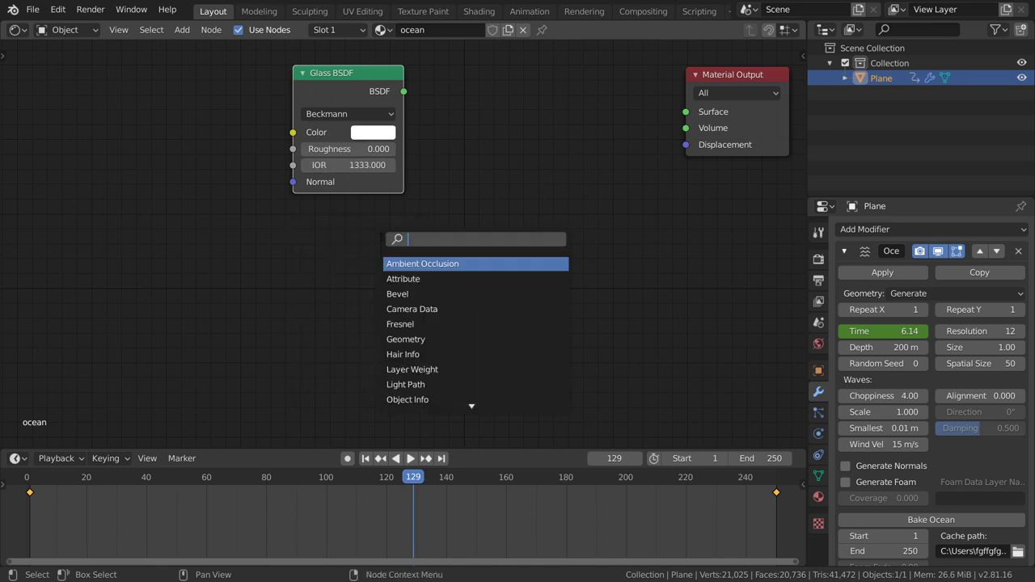
text(glosy)
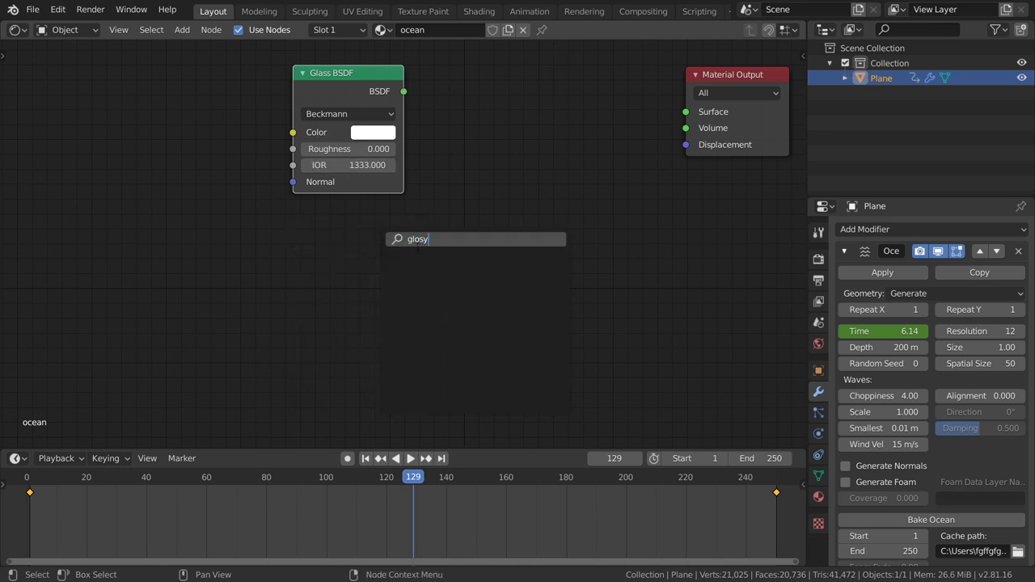
key(BackSpace)
click(423, 263)
click(423, 262)
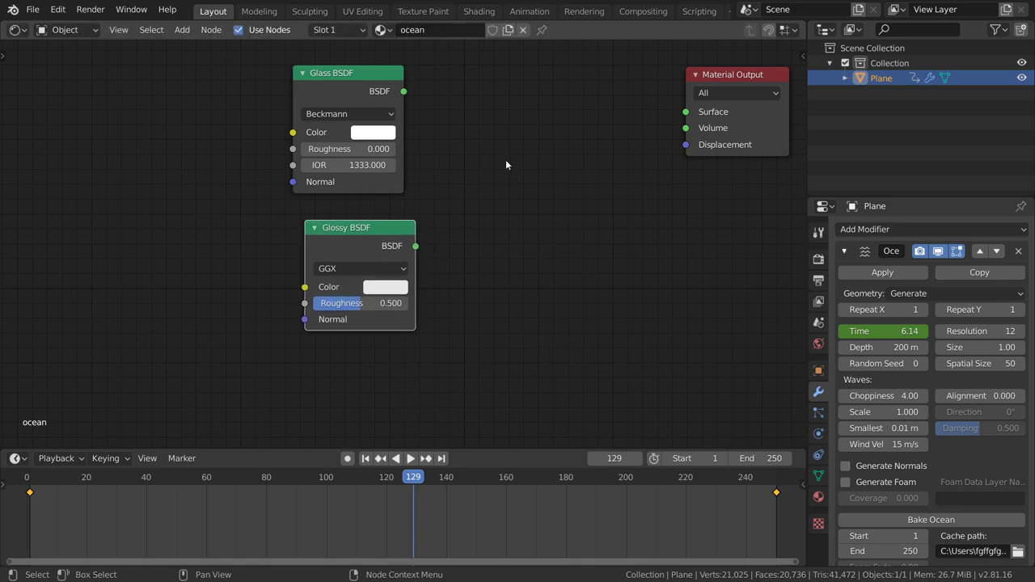
Add a Mix Shader beside the Glass node and a duplicate near Material Output.
key(shift+a)
click(507, 158)
text(mix)
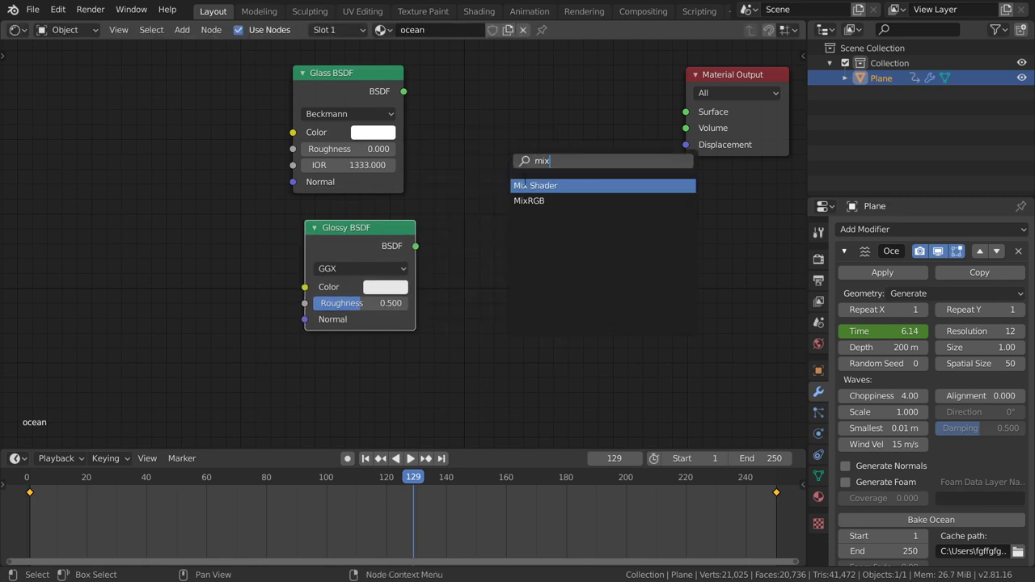
key(Return)
click(427, 211)
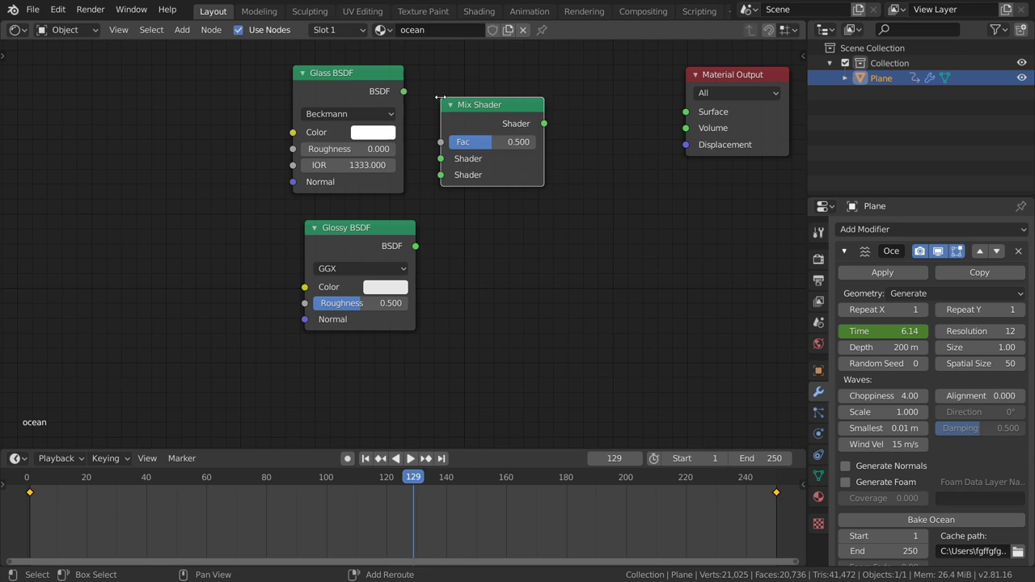
key(shift+d)
click(542, 205)
Add a Translucent BSDF node.
key(shift+a)
click(552, 237)
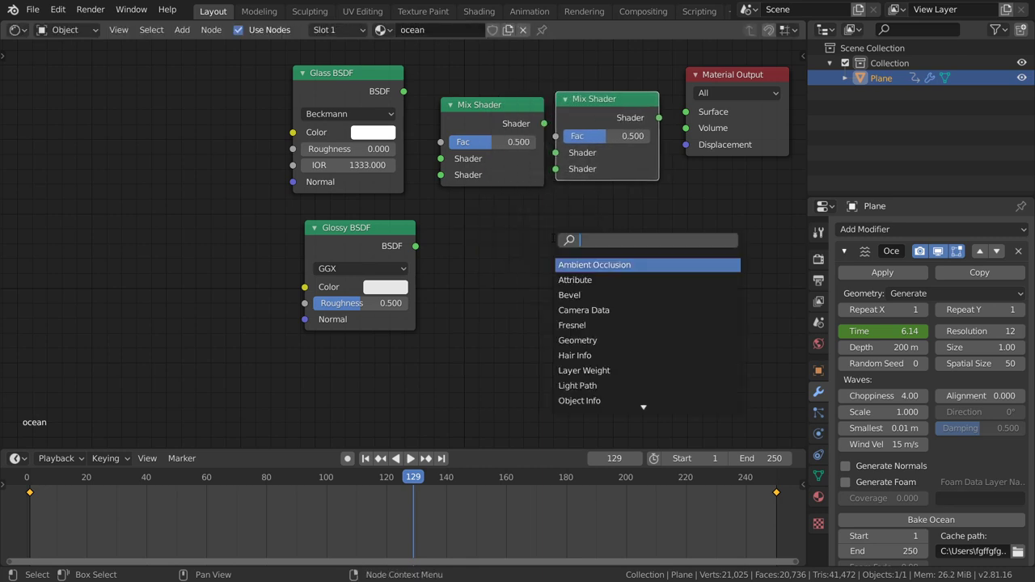
text(tr)
click(593, 296)
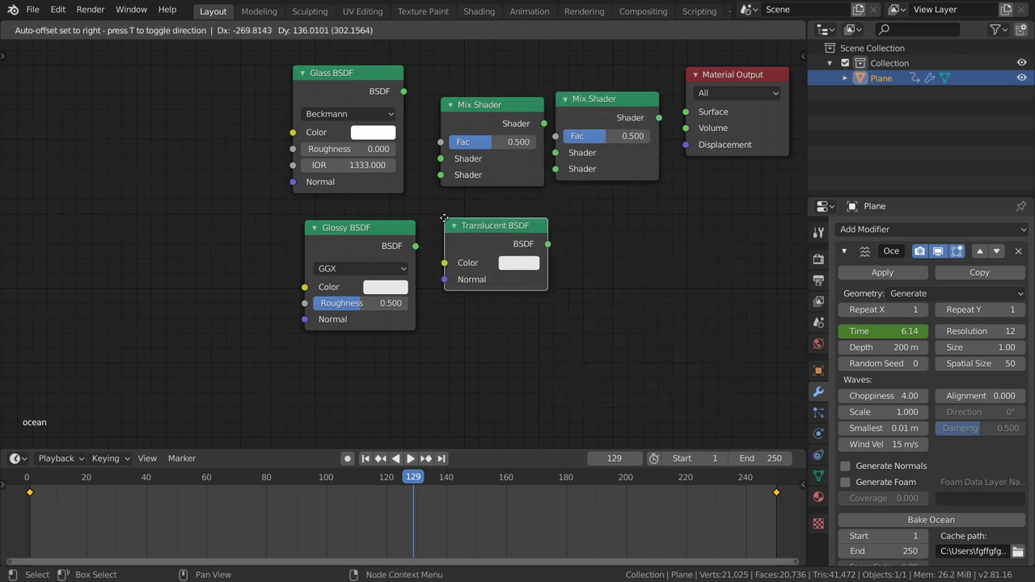
Connect Translucent BSDF into the second Mix Shader and rearrange Material Output and the mixer.
click(449, 225)
drag(548, 244, 561, 217)
drag(560, 175, 558, 172)
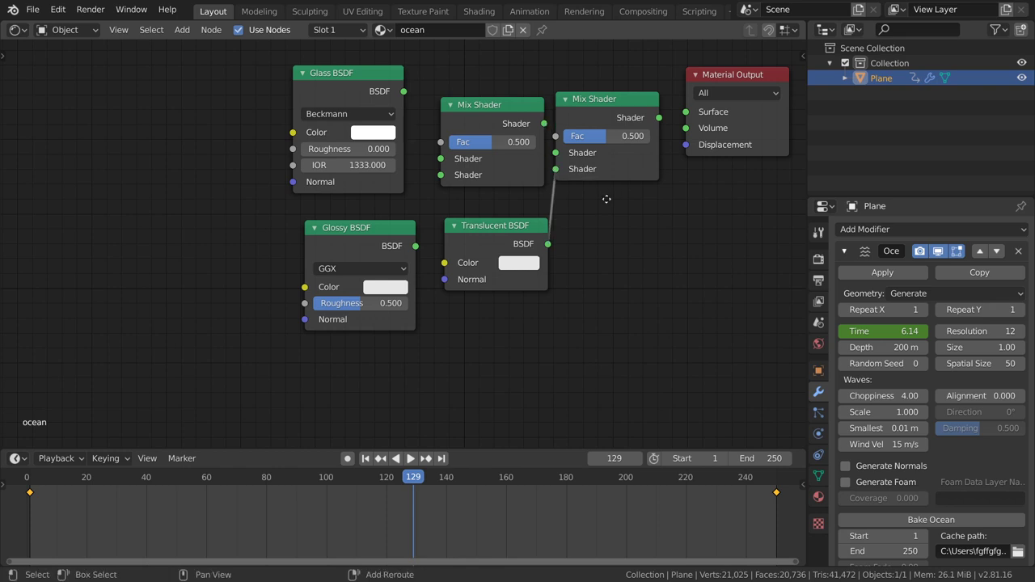
middle_drag(607, 199, 574, 243)
drag(685, 123, 732, 126)
drag(570, 141, 707, 164)
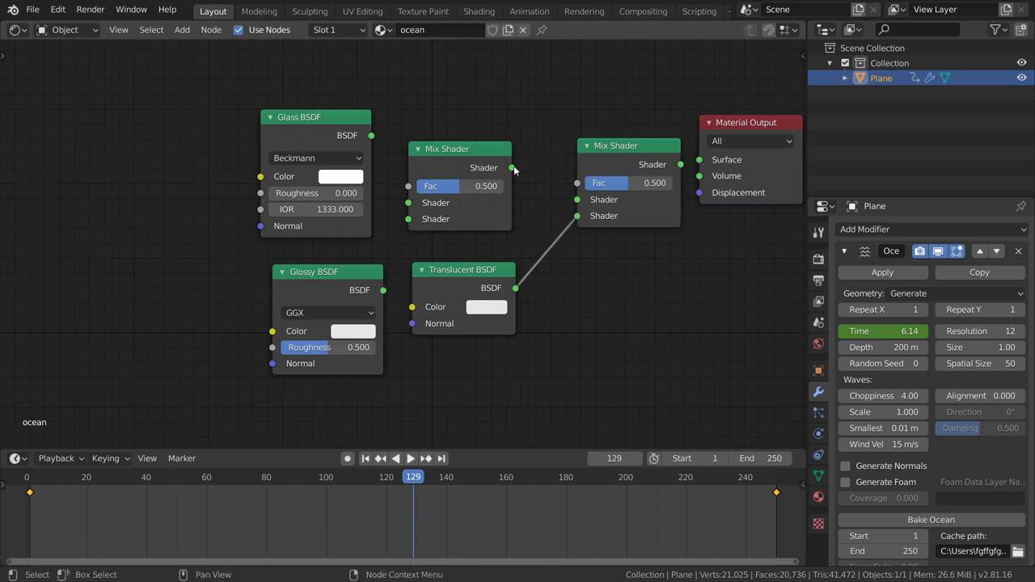
Link the first Mix into the second, the final mix into Surface, and Glossy into the first Mix.
drag(512, 167, 578, 201)
drag(635, 165, 698, 159)
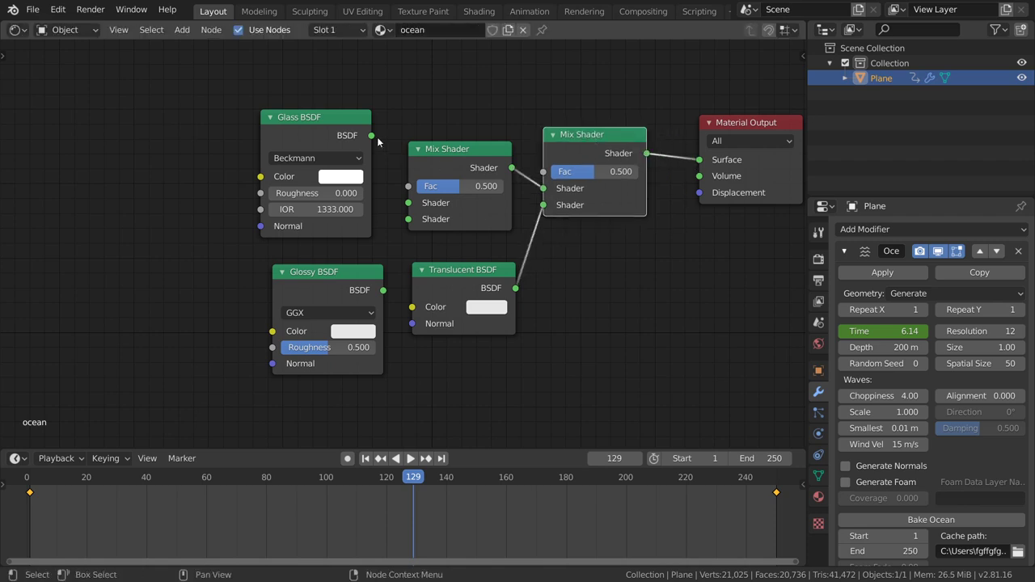
drag(371, 135, 409, 203)
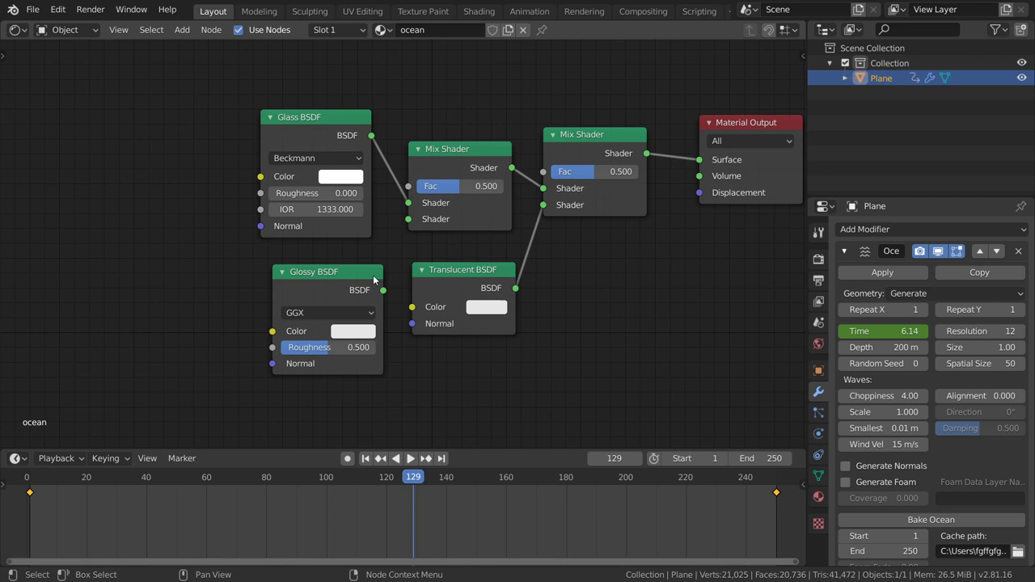
drag(384, 291, 409, 220)
scroll(403, 314, up, 1)
drag(317, 257, 313, 253)
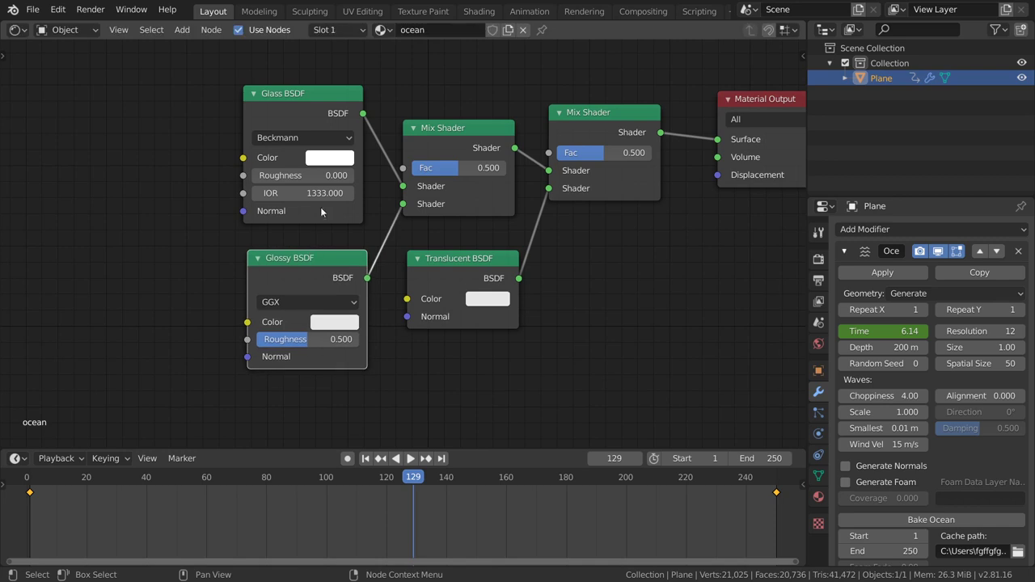
Set the Glass BSDF IOR to 1.333 and tint the glass dark blue.
click(329, 193)
text(1)
click(332, 158)
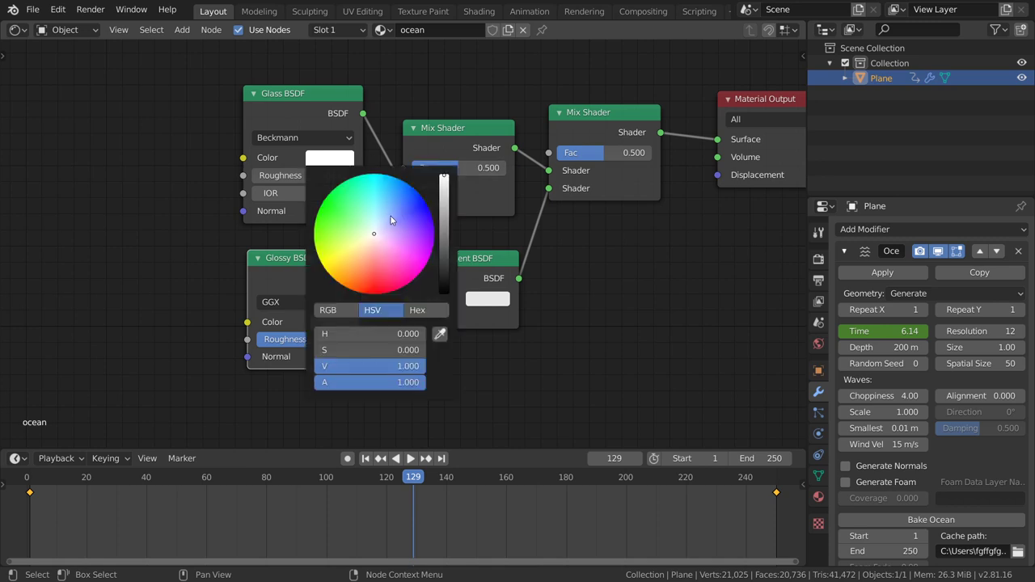
click(391, 215)
mouse_move(444, 257)
mouse_down()
mouse_move(442, 280)
mouse_move(445, 243)
mouse_move(446, 273)
mouse_up()
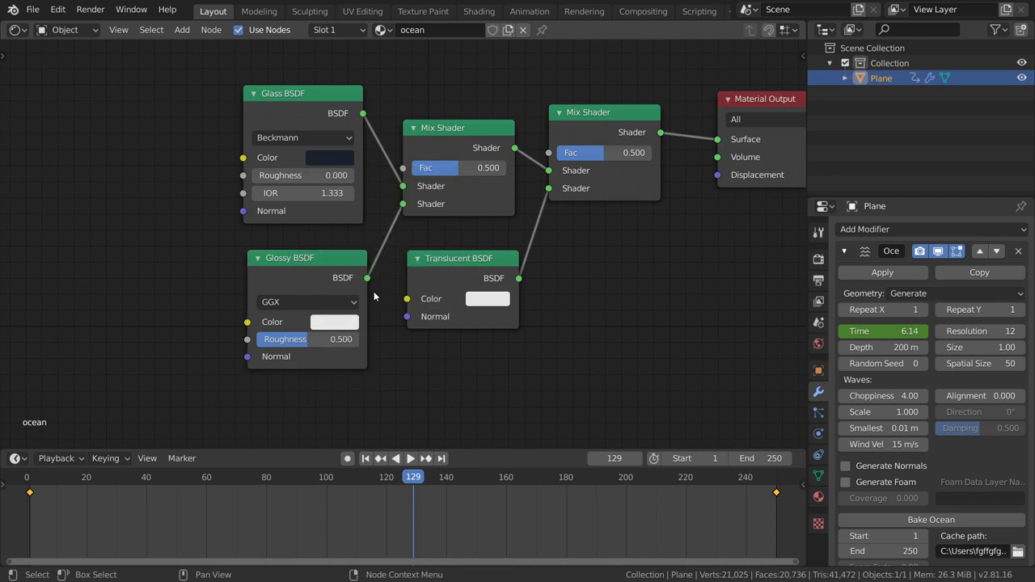
Tint the Glossy shader light cyan and the Translucent shader muted green.
click(342, 323)
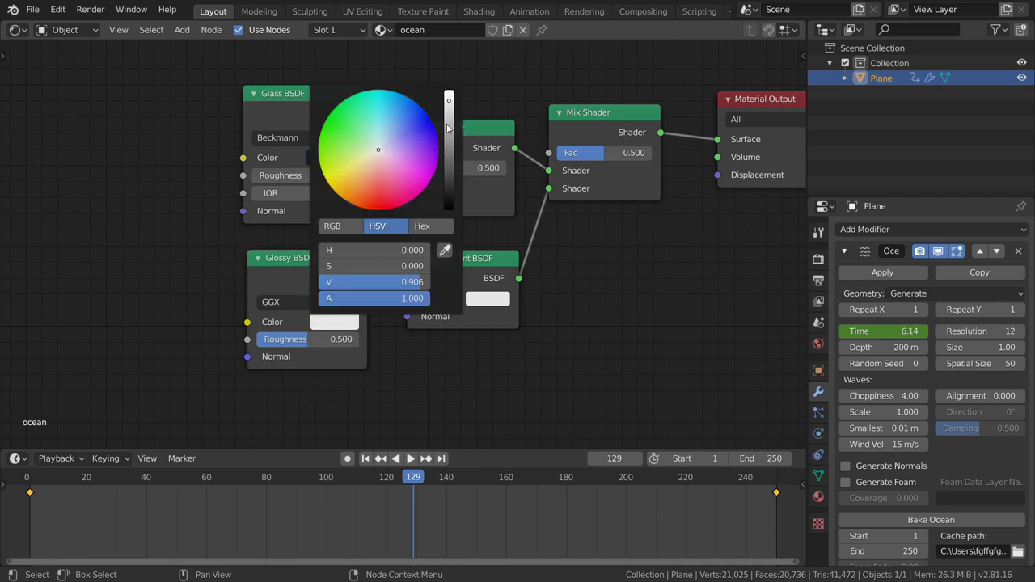
click(381, 133)
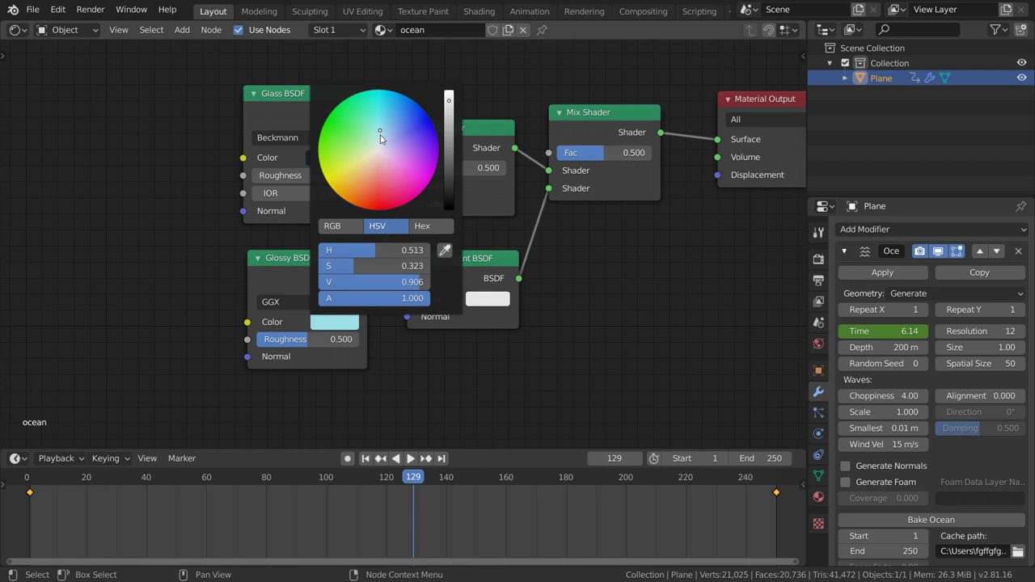
click(450, 121)
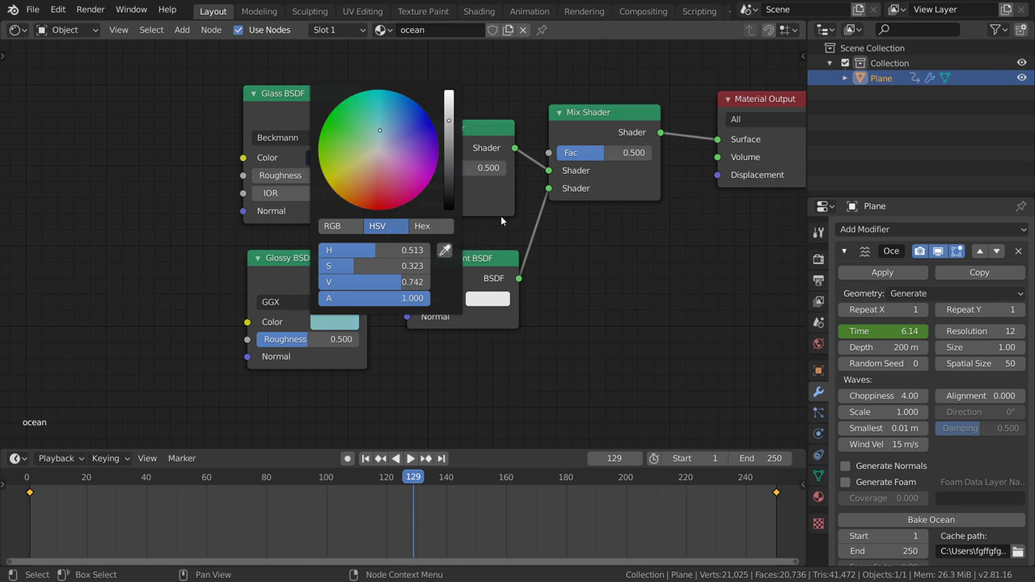
click(487, 299)
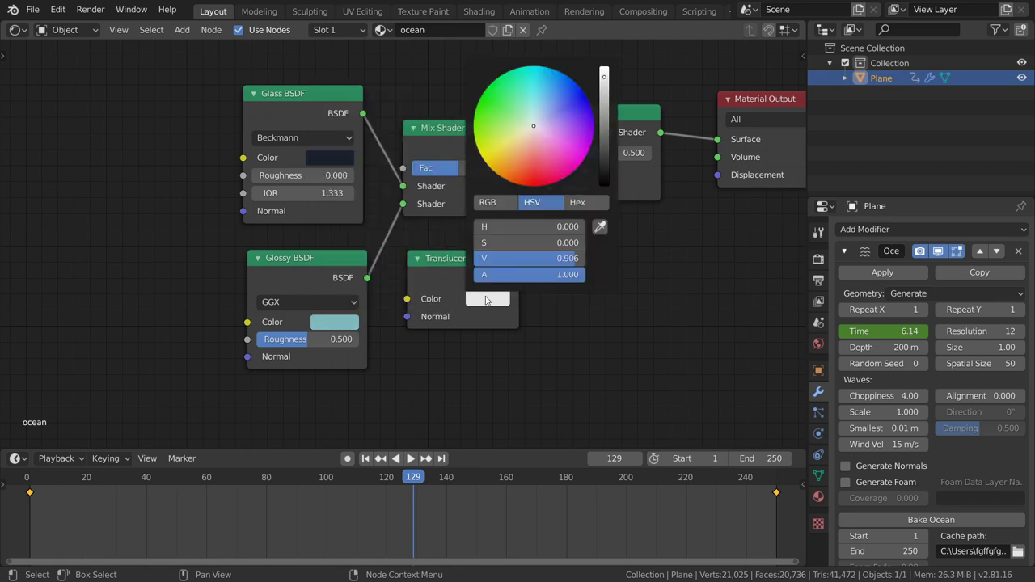
click(519, 122)
click(604, 114)
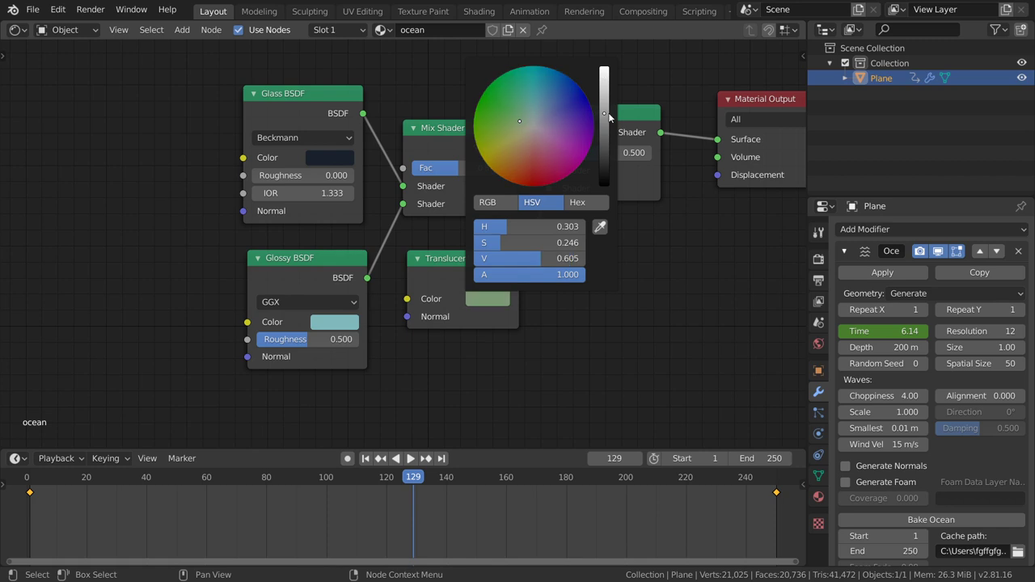
drag(609, 118, 607, 122)
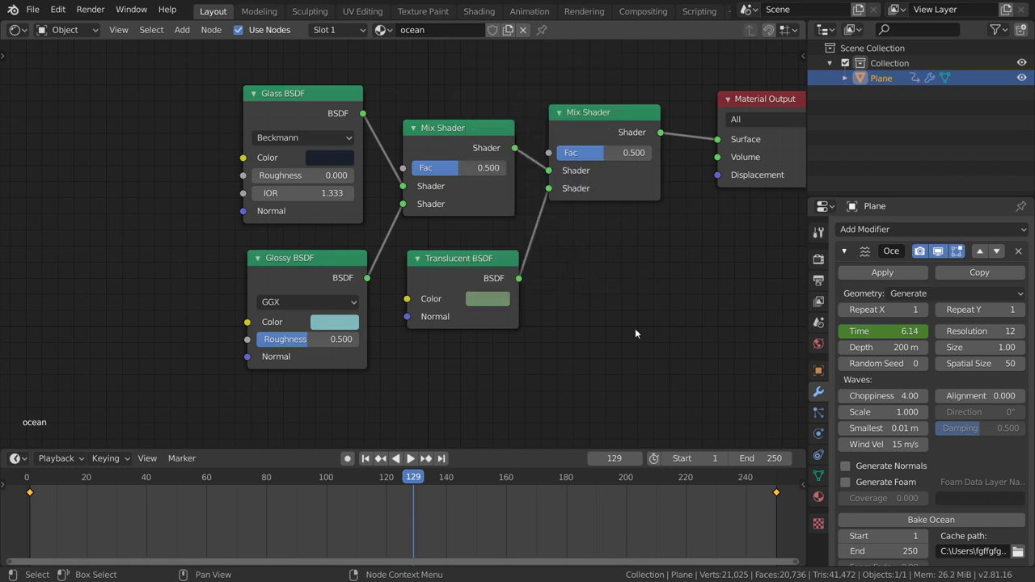
Set the two Mix Shader factors to 0.34 and 0.12.
click(468, 170)
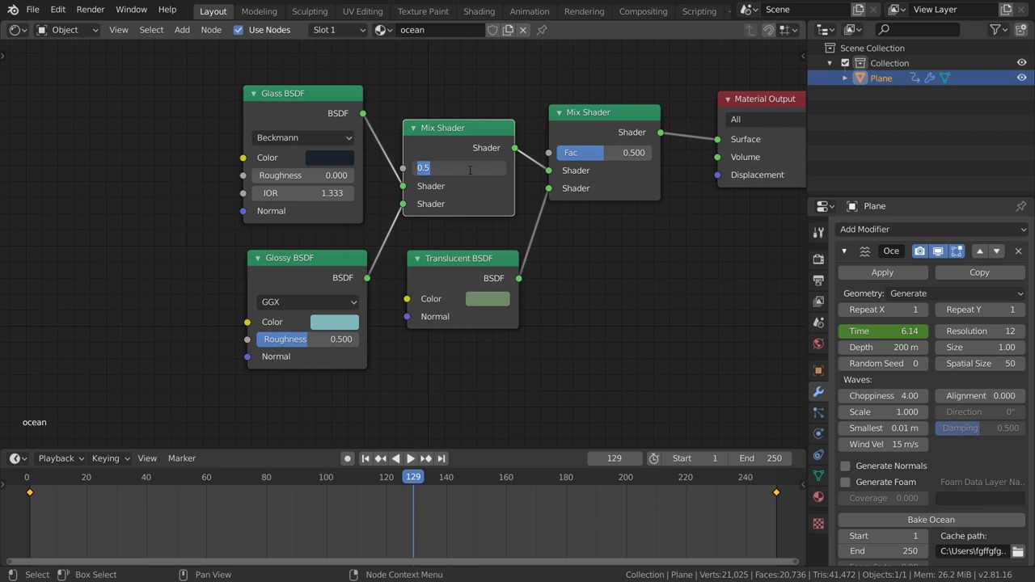
click(598, 154)
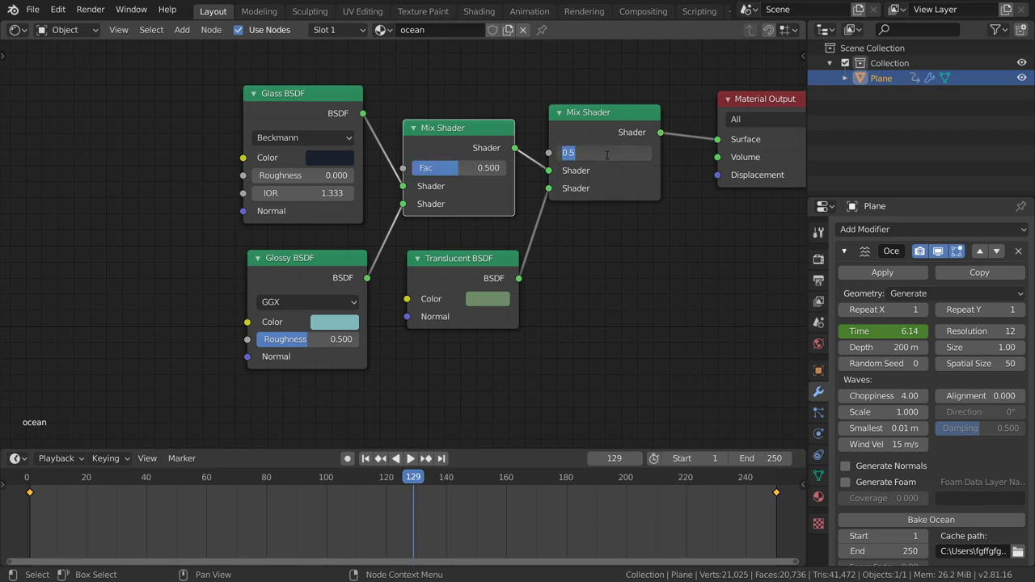
key(Return)
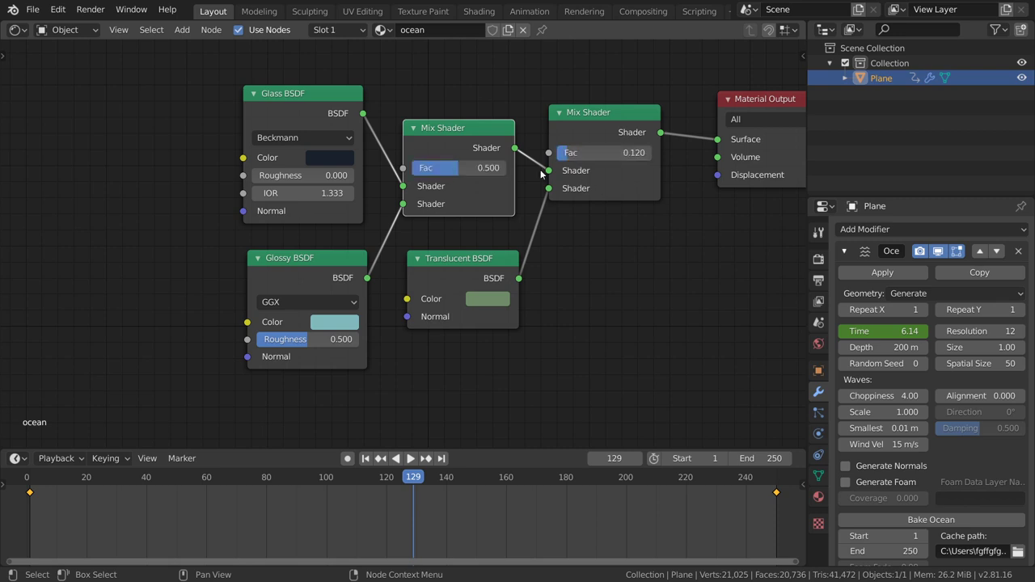
click(487, 167)
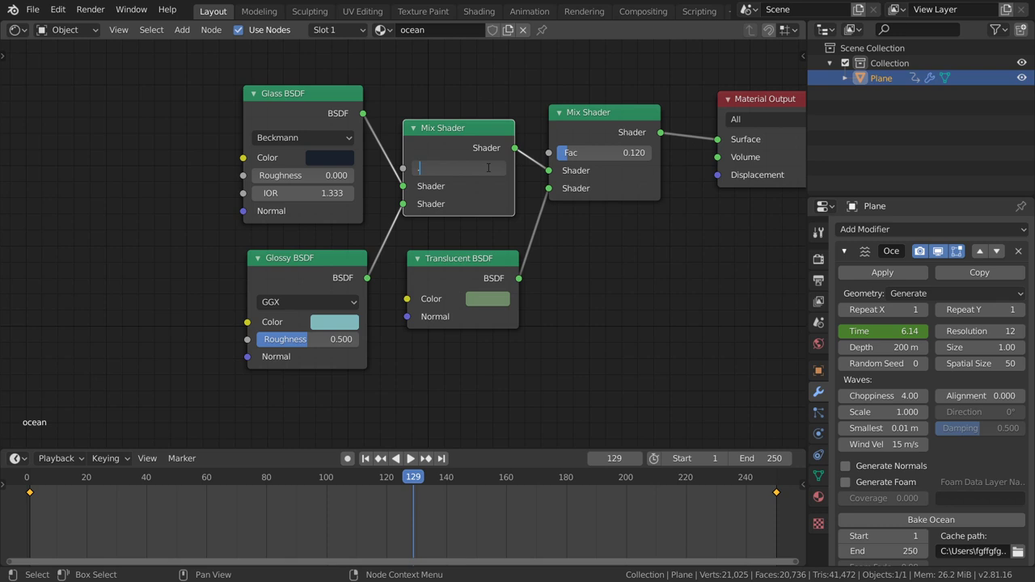
text(.34)
key(Return)
Move the Material Output node right, then switch this area to the 3D Viewport.
scroll(496, 183, down, 2)
middle_drag(587, 330, 546, 239)
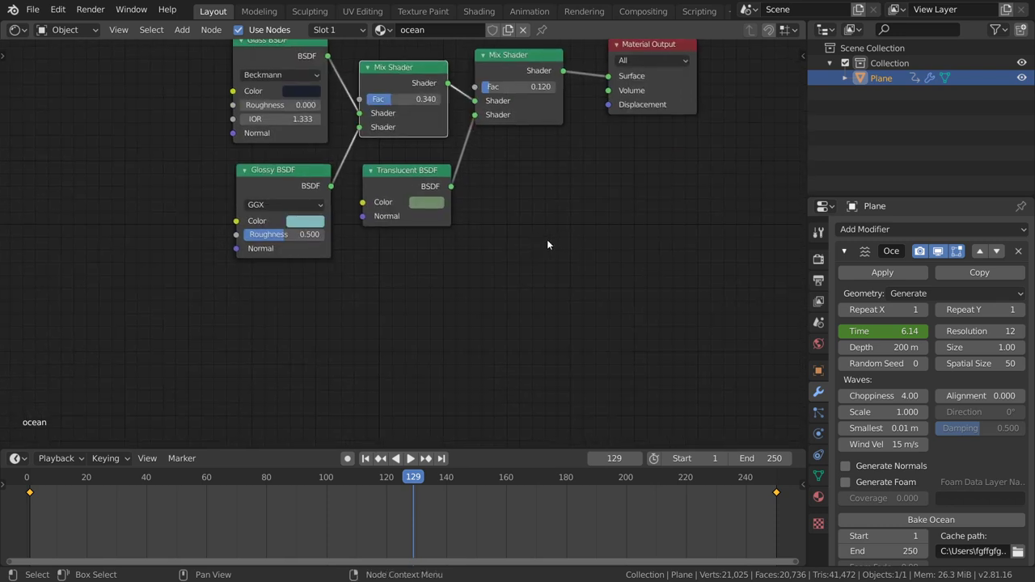
drag(625, 74, 674, 95)
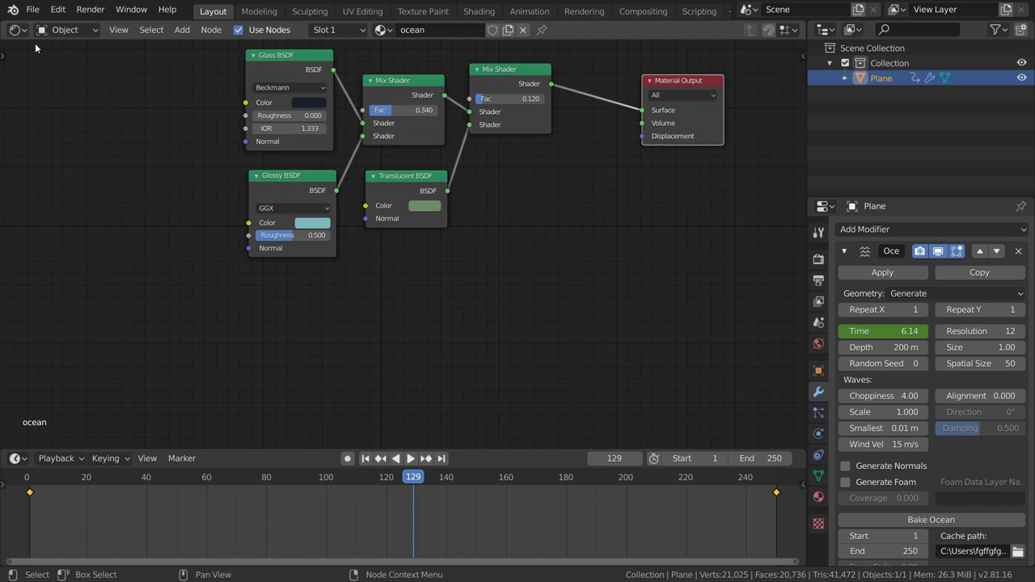
click(18, 29)
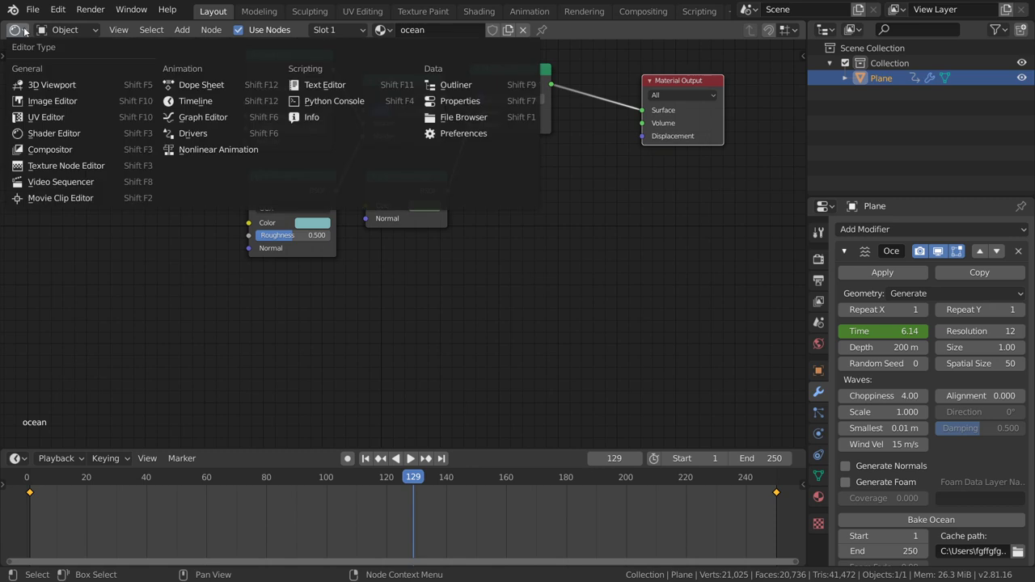
click(41, 86)
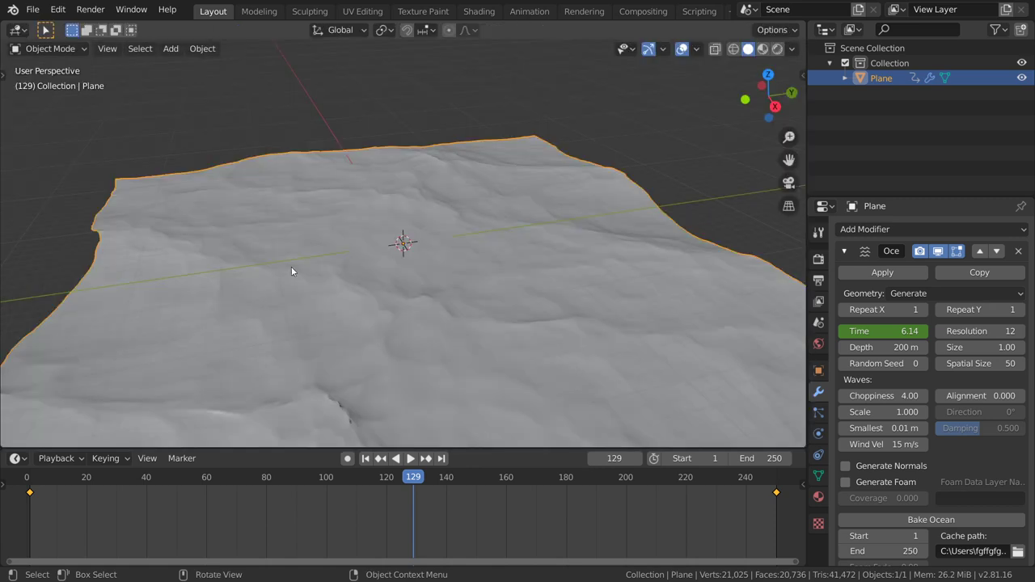
Switch the viewport to Rendered shading and orbit around the ocean plane.
click(777, 48)
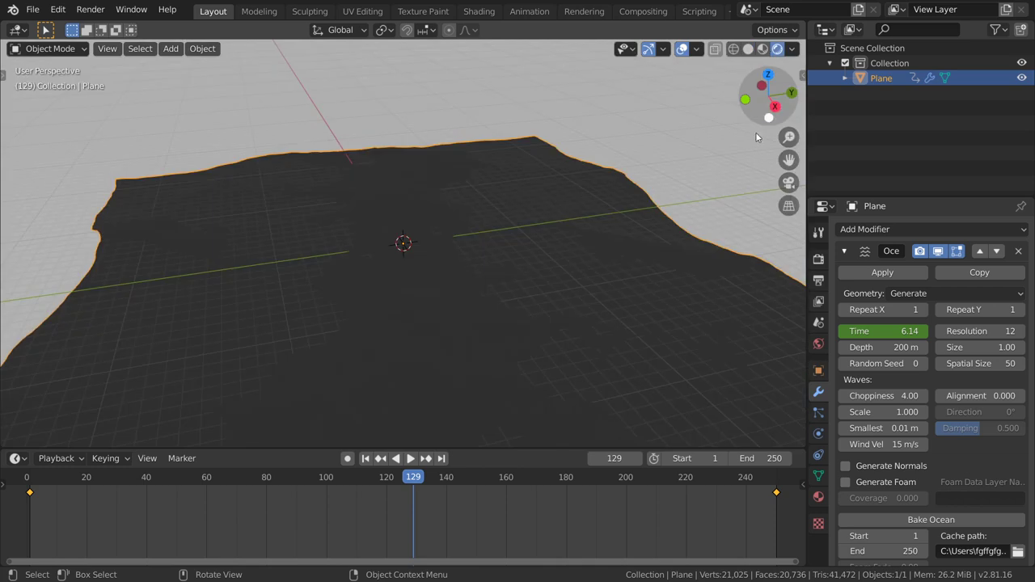
middle_drag(555, 269, 680, 267)
scroll(662, 269, down, 4)
key(shift+a)
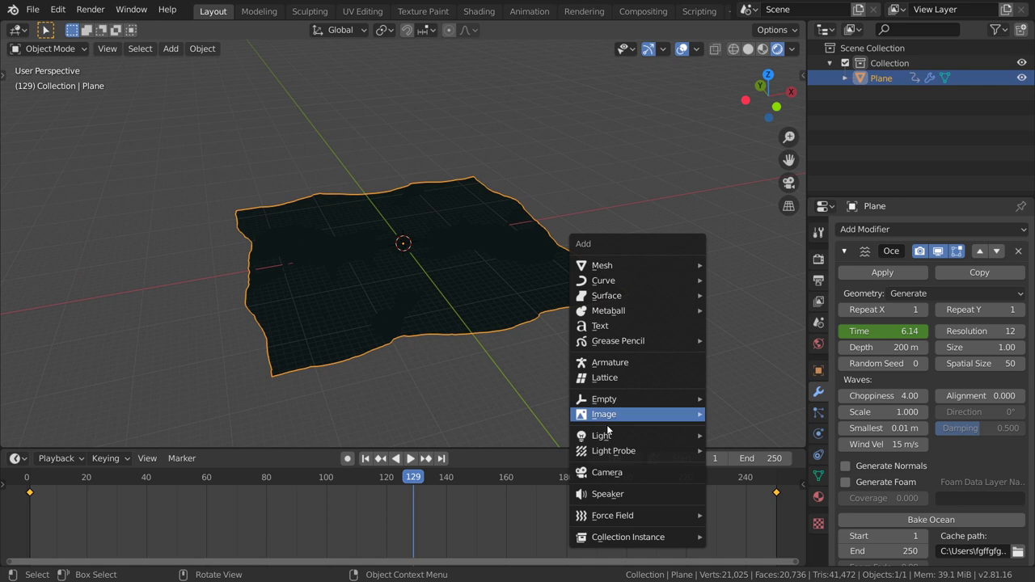
mouse_move(603, 312)
key(Escape)
From top view with the plane deselected, add a Sun light to the scene.
key(KP_7)
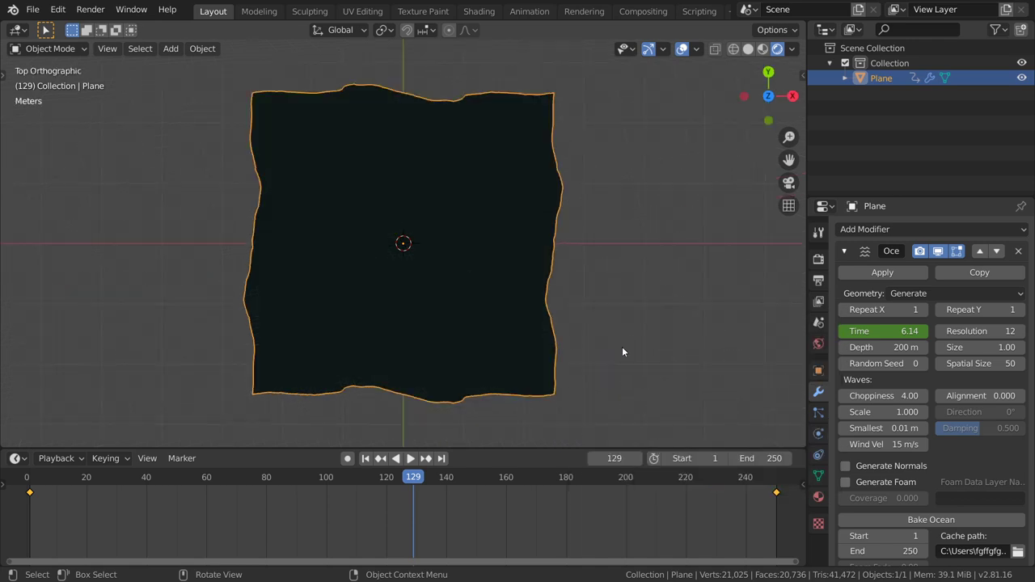
key(alt+a)
key(shift+a)
mouse_move(635, 368)
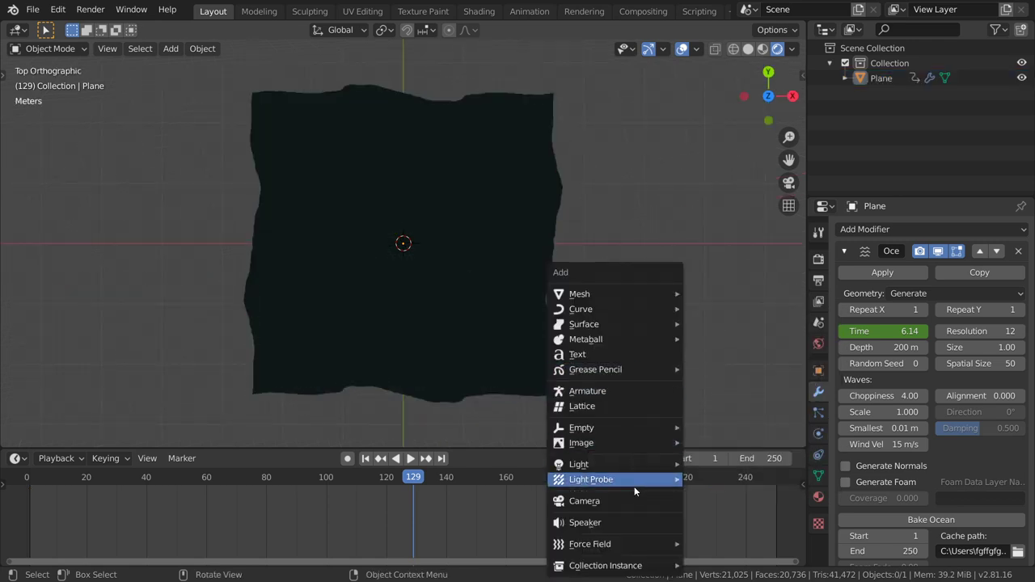
mouse_move(633, 463)
click(712, 480)
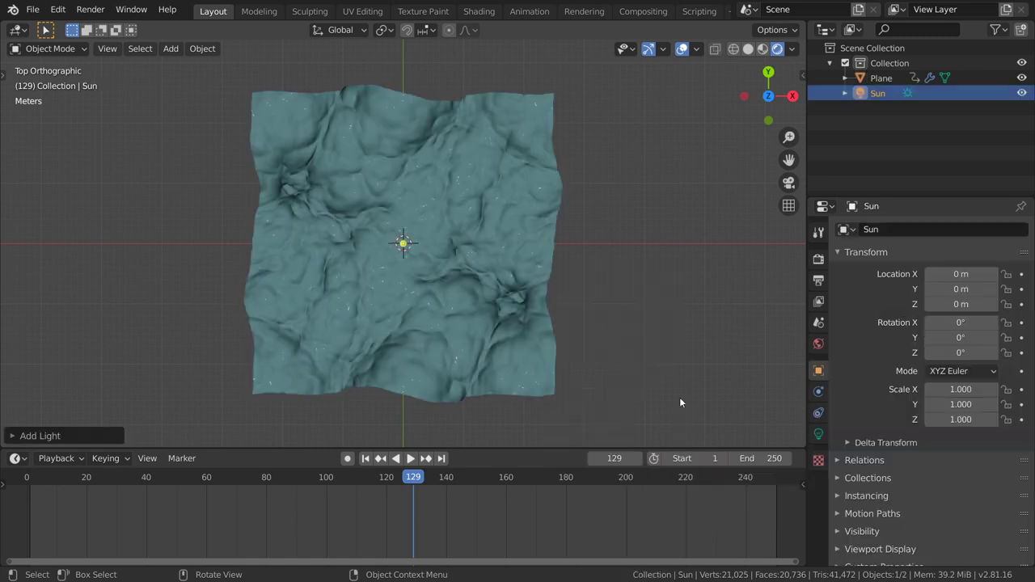
middle_drag(622, 322, 620, 240)
scroll(641, 257, up, 3)
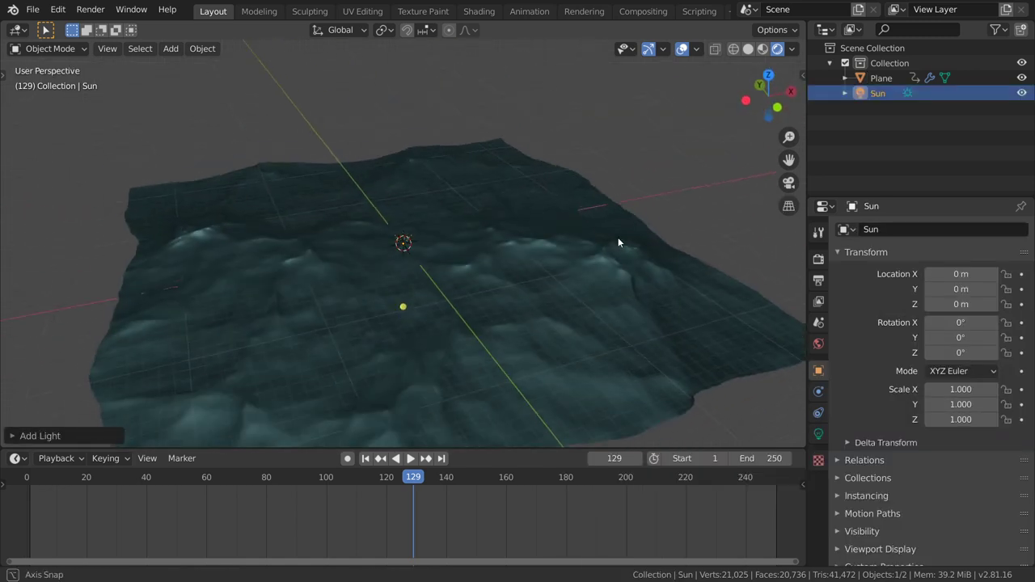
Set the Sun lamp's Strength to 2.5 and view the brighter ocean in Rendered shading.
click(818, 433)
click(983, 326)
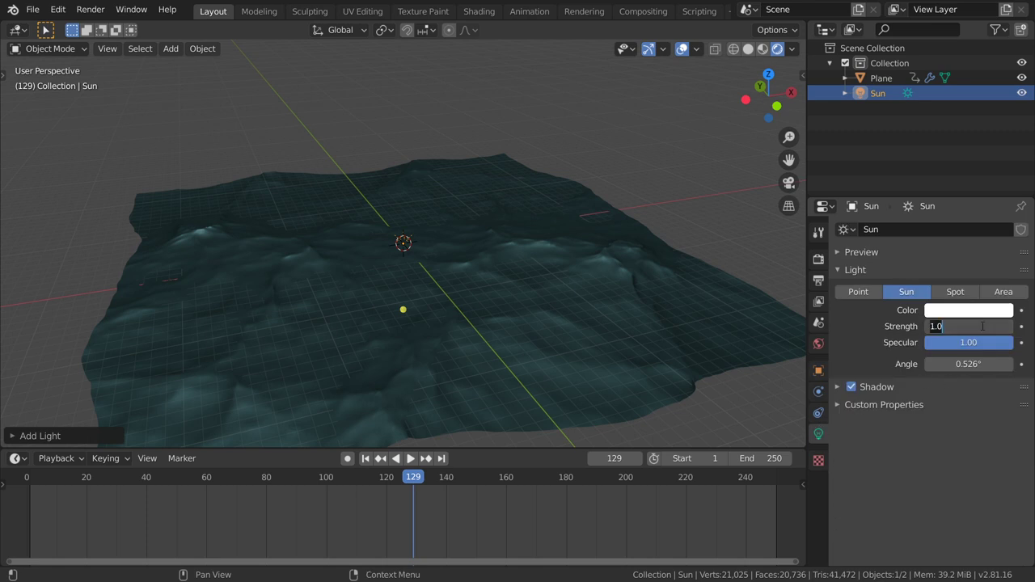
key(Return)
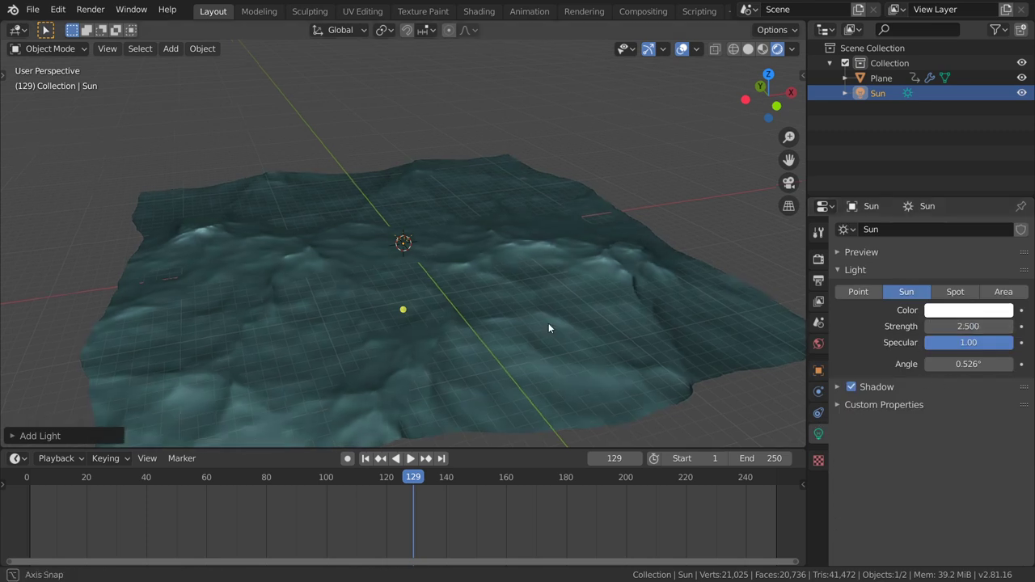
middle_drag(548, 323, 573, 323)
key(shift+z)
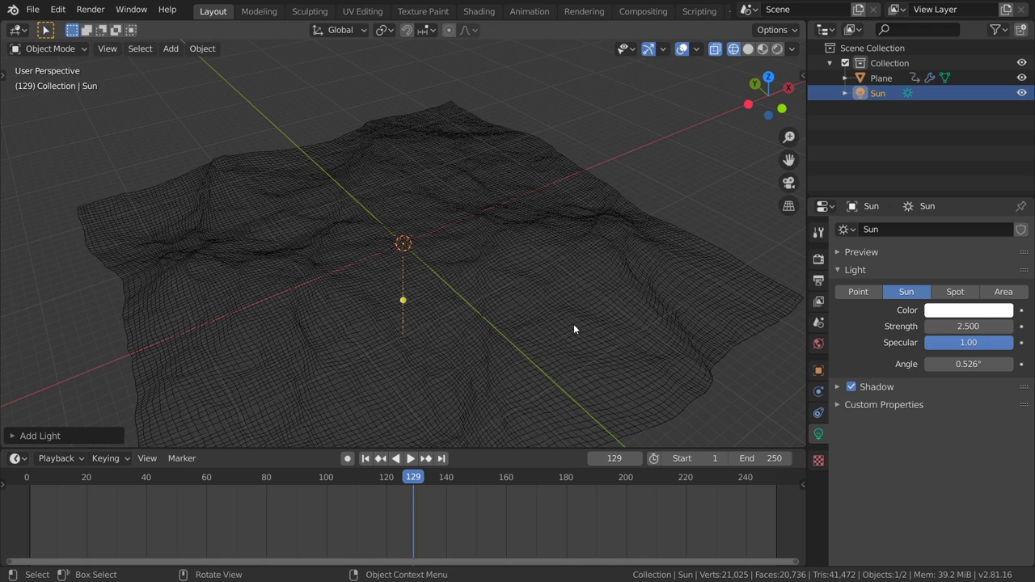
click(777, 48)
mouse_move(582, 235)
middle_down()
mouse_move(477, 243)
mouse_move(496, 294)
mouse_move(563, 310)
mouse_move(630, 307)
middle_up()
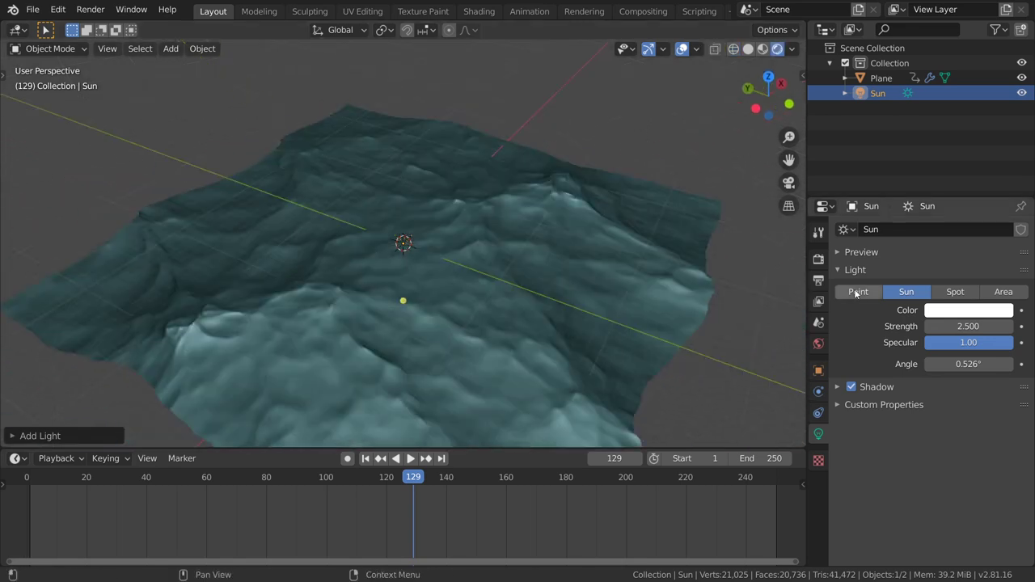
In the Eevee render settings, enable High Bitdepth shadows and set cube shadow size to 1024px.
click(818, 241)
click(819, 258)
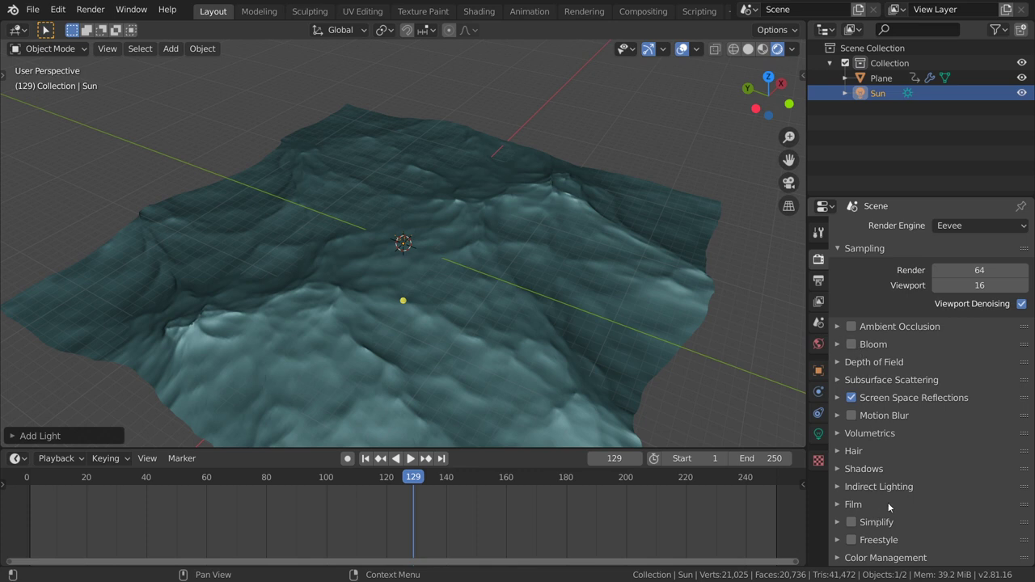
click(879, 468)
click(885, 466)
click(885, 466)
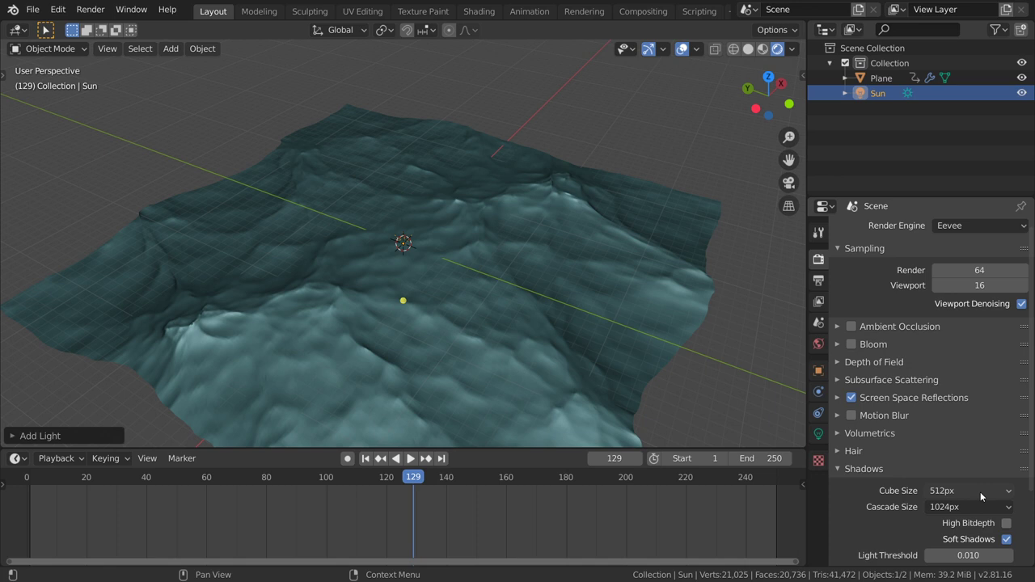
click(1007, 523)
click(988, 493)
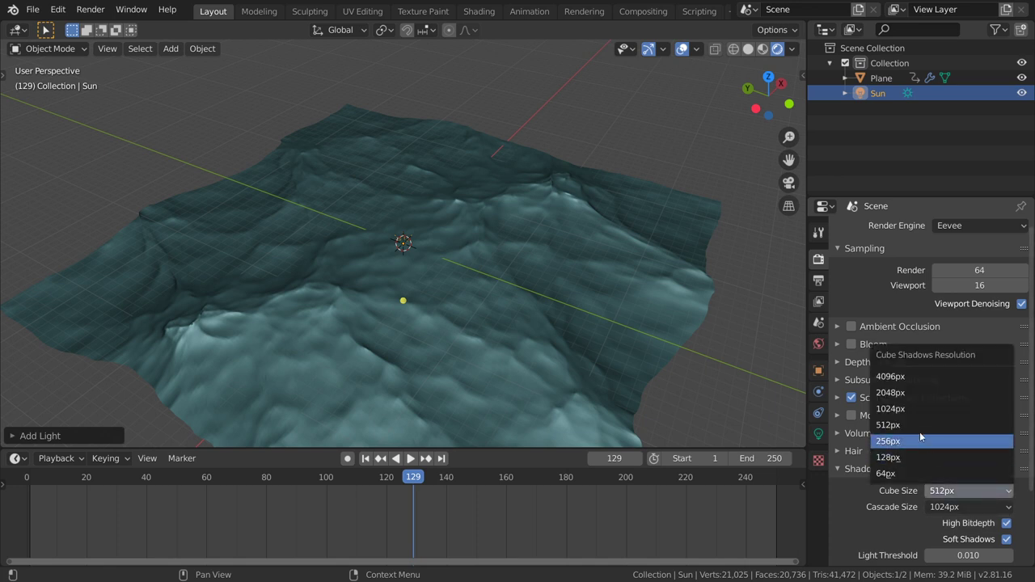
click(917, 410)
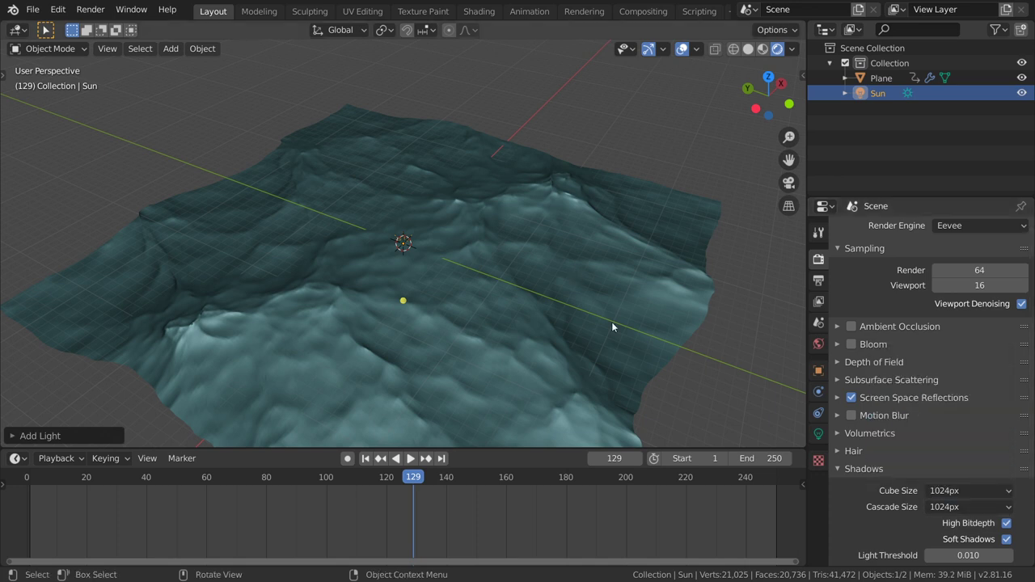
middle_drag(397, 320, 582, 296)
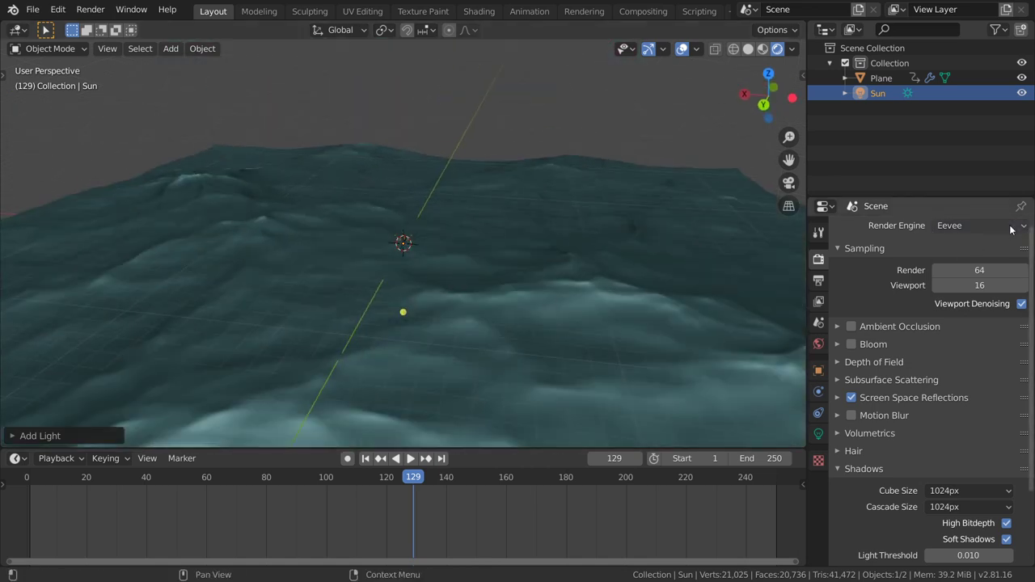
Switch the render engine to Cycles.
click(980, 225)
click(975, 275)
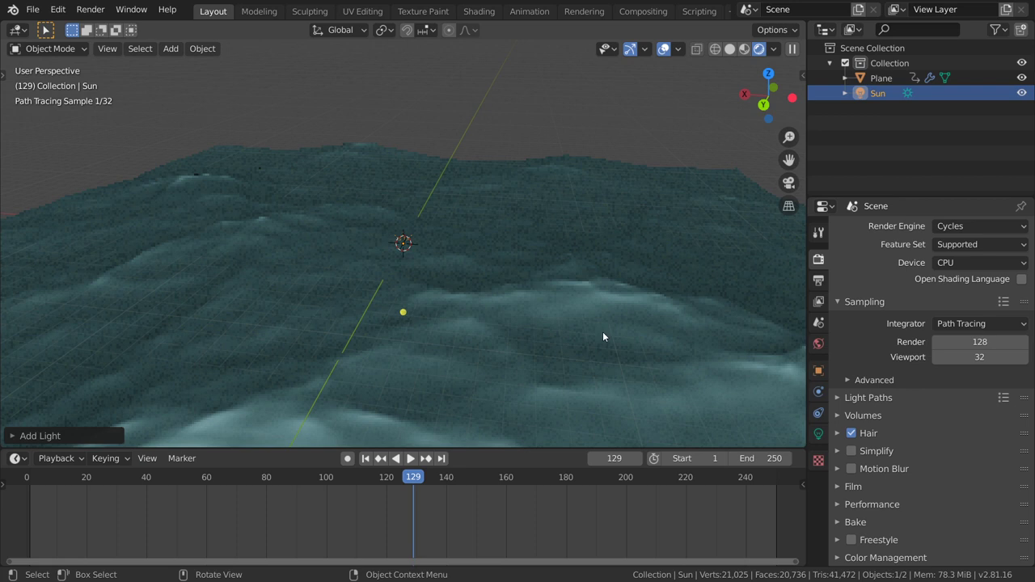
middle_drag(582, 334, 805, 362)
scroll(612, 379, down, 3)
On the plane's Ocean modifier, enable foam at 0.002 coverage with data layer 'foam'.
click(618, 299)
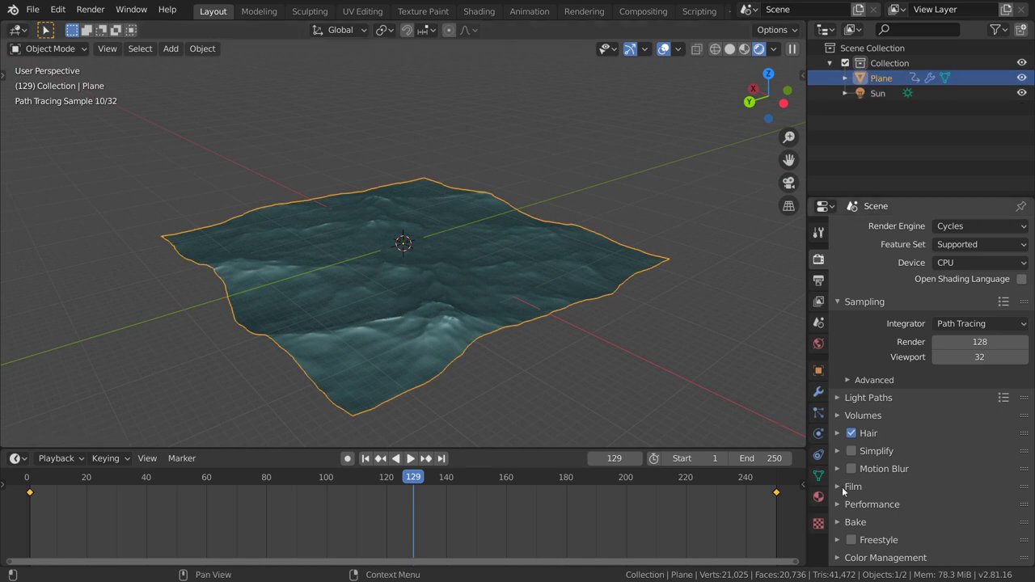
click(818, 393)
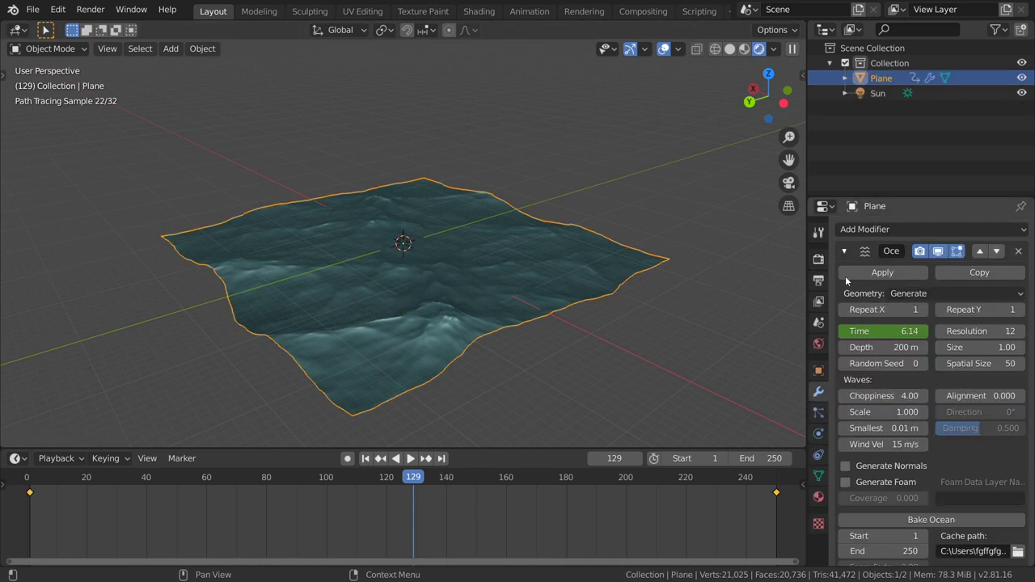
click(862, 484)
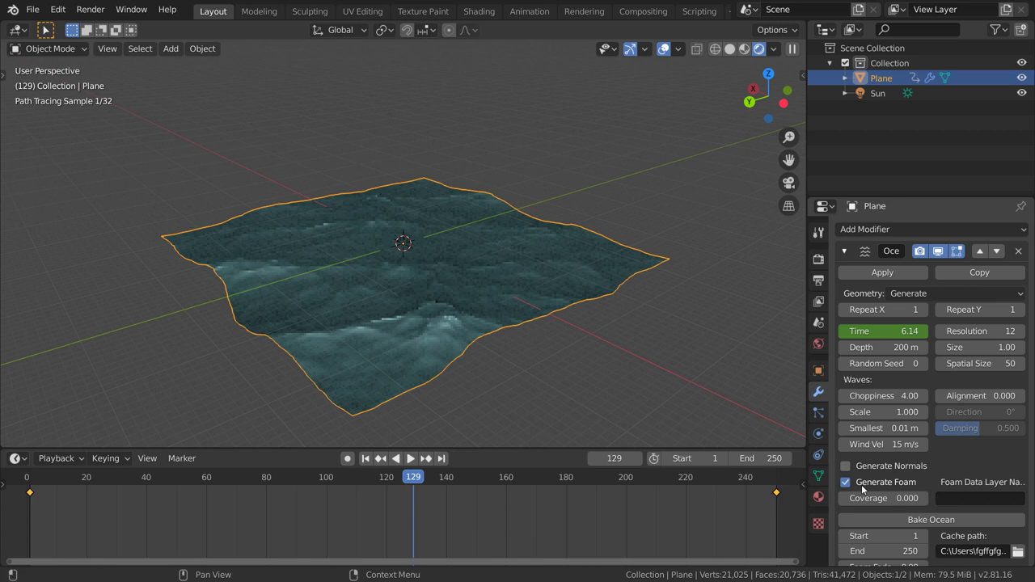
click(889, 498)
key(Return)
click(1001, 499)
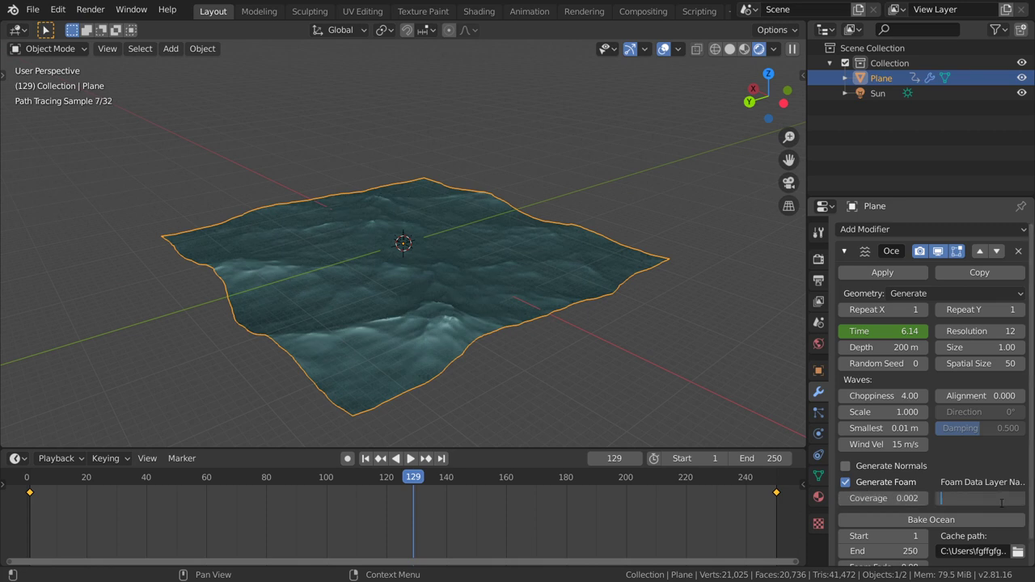
key(Return)
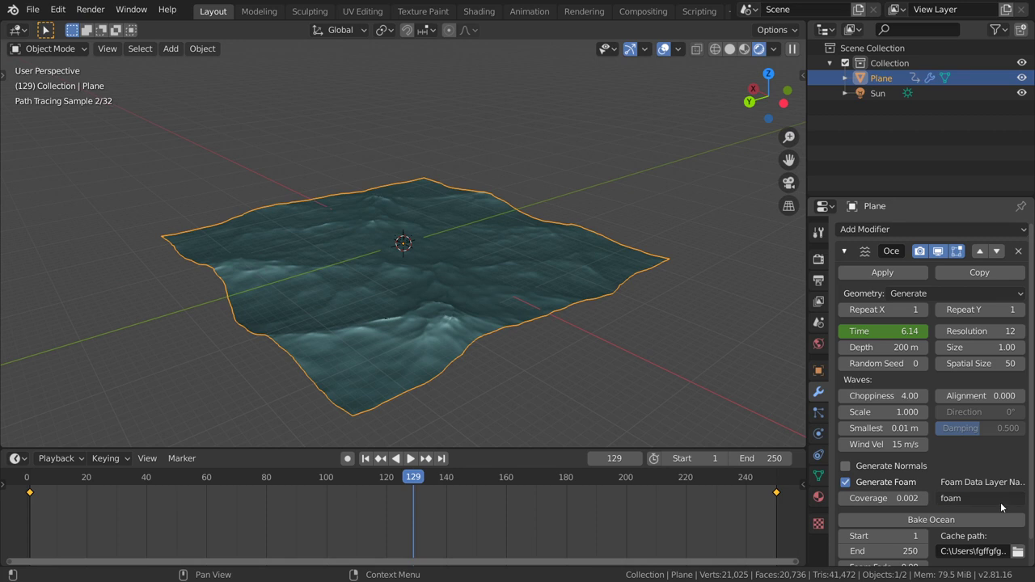
In the Shader Editor, add an Attribute node with Name set to 'foam'.
key(shift+F3)
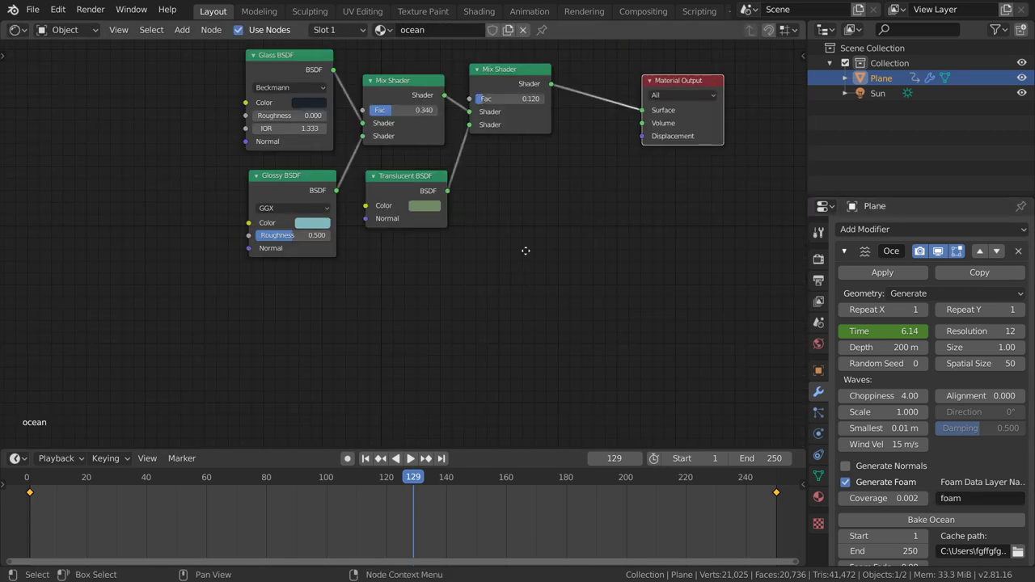
middle_drag(356, 282, 365, 255)
key(shift+a)
text(atr)
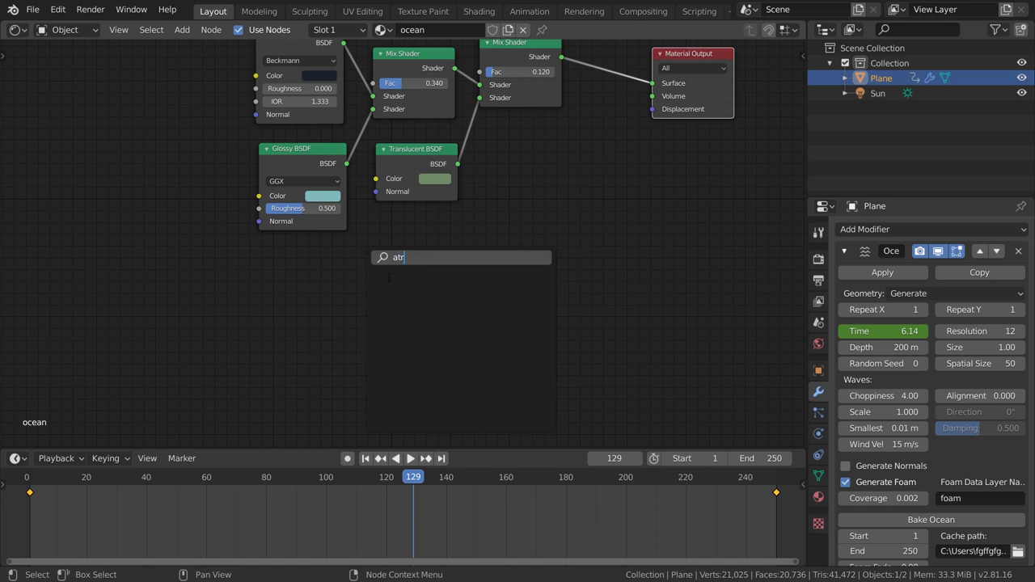
key(BackSpace)
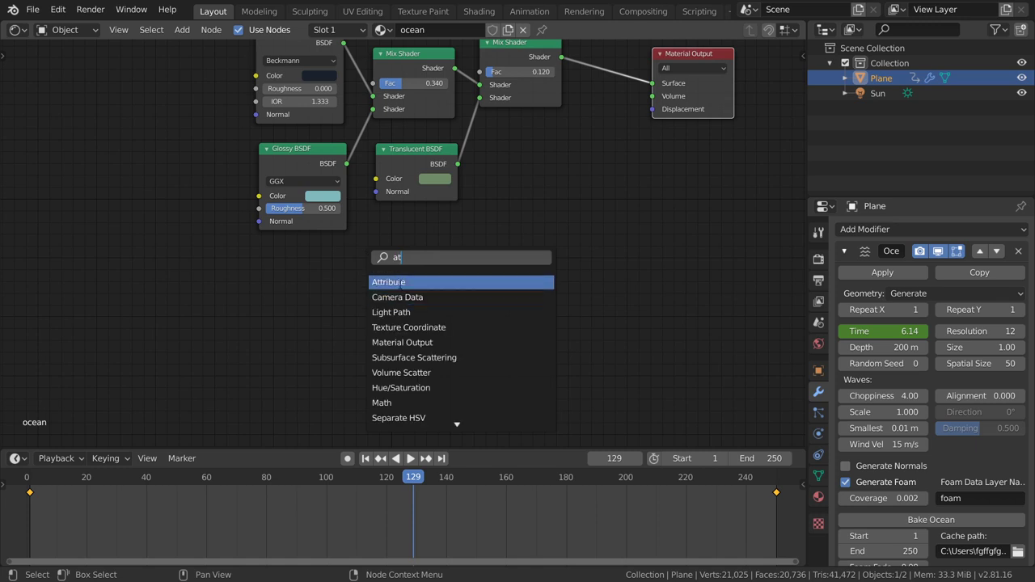
key(Return)
click(309, 324)
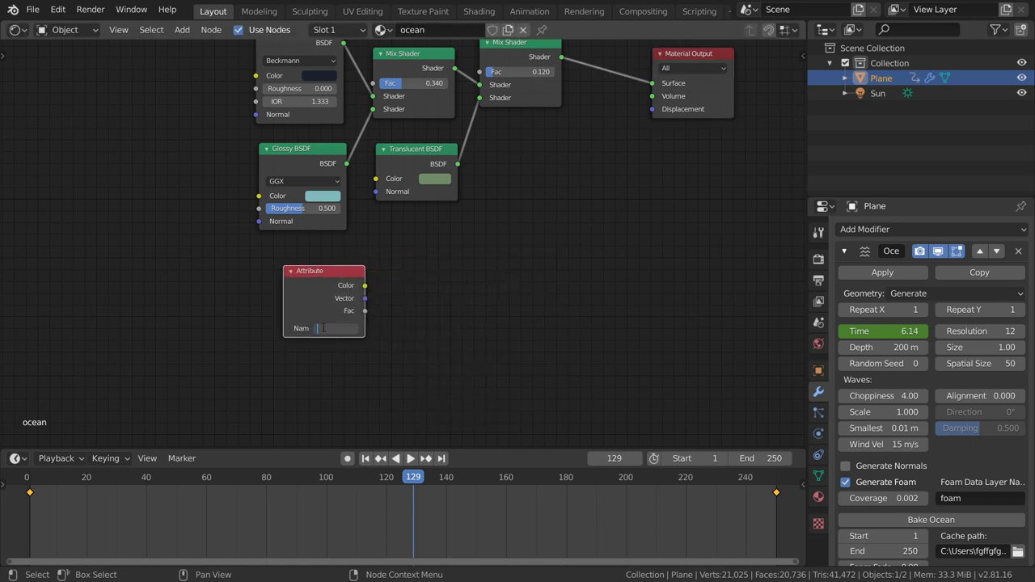
click(320, 329)
text(foam)
key(Return)
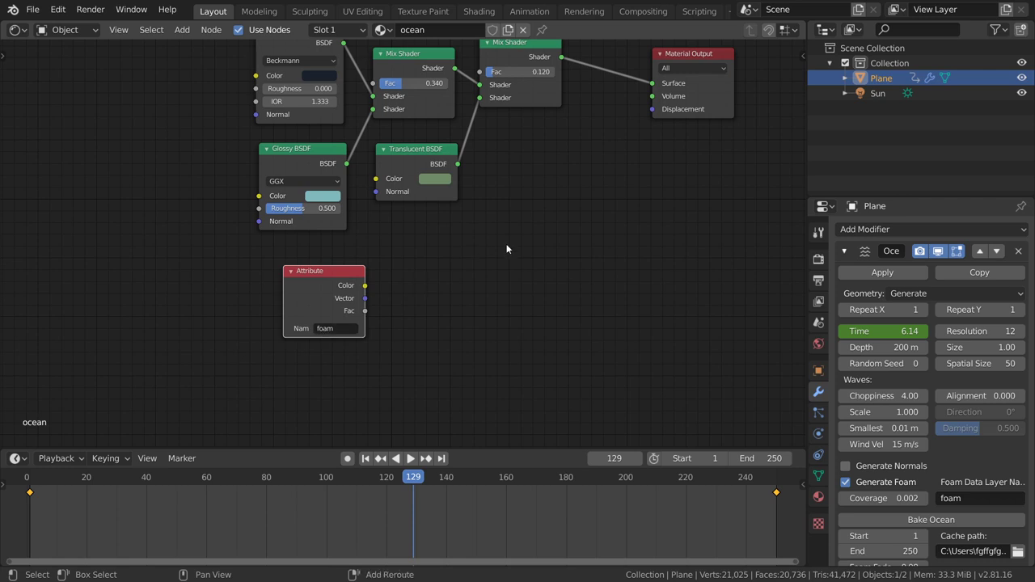
Insert a new Mix Shader into the link feeding the Material Output.
middle_drag(506, 244, 461, 288)
drag(635, 97, 703, 90)
key(shift+a)
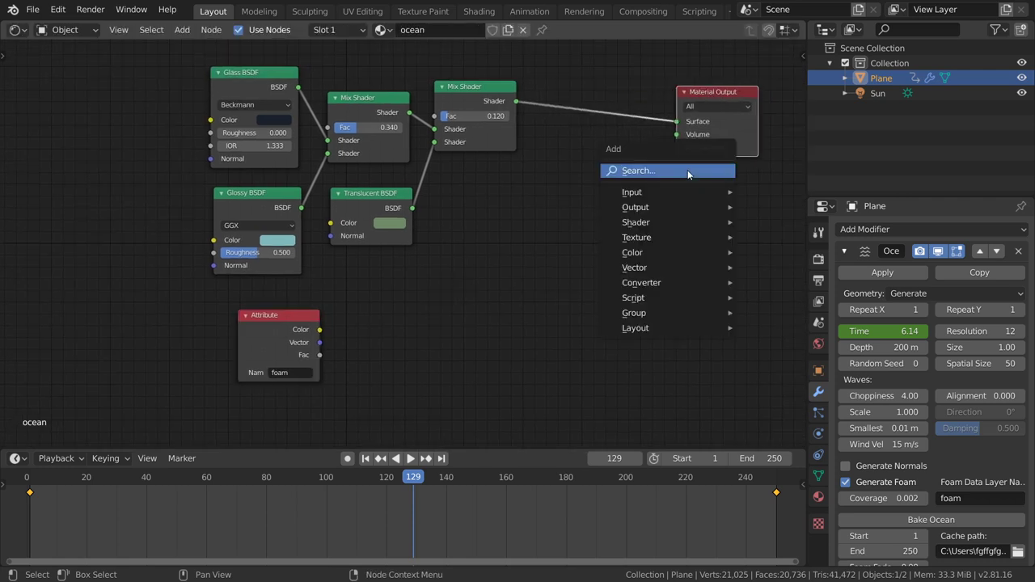
click(687, 170)
text(mix)
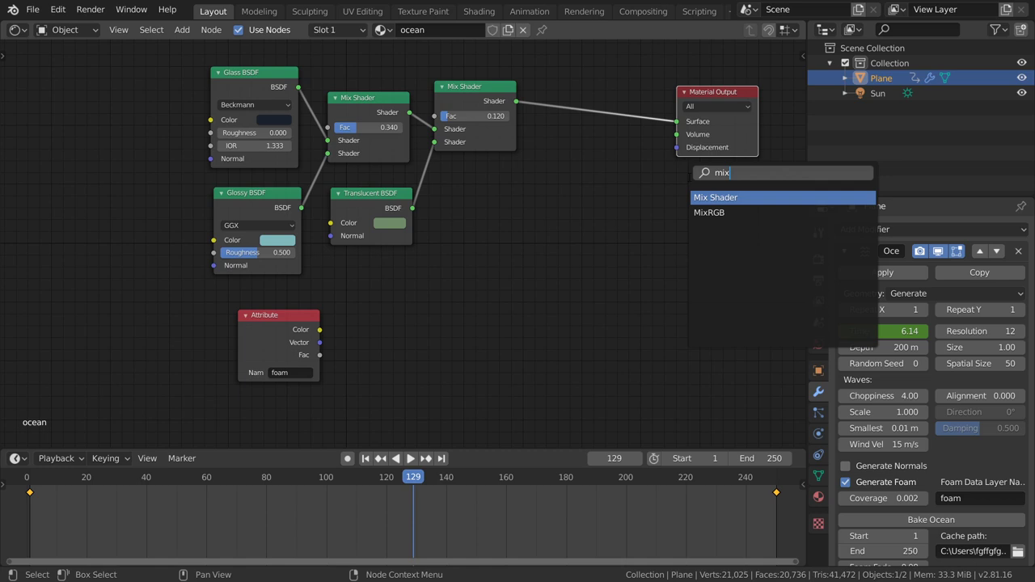
click(713, 197)
click(614, 95)
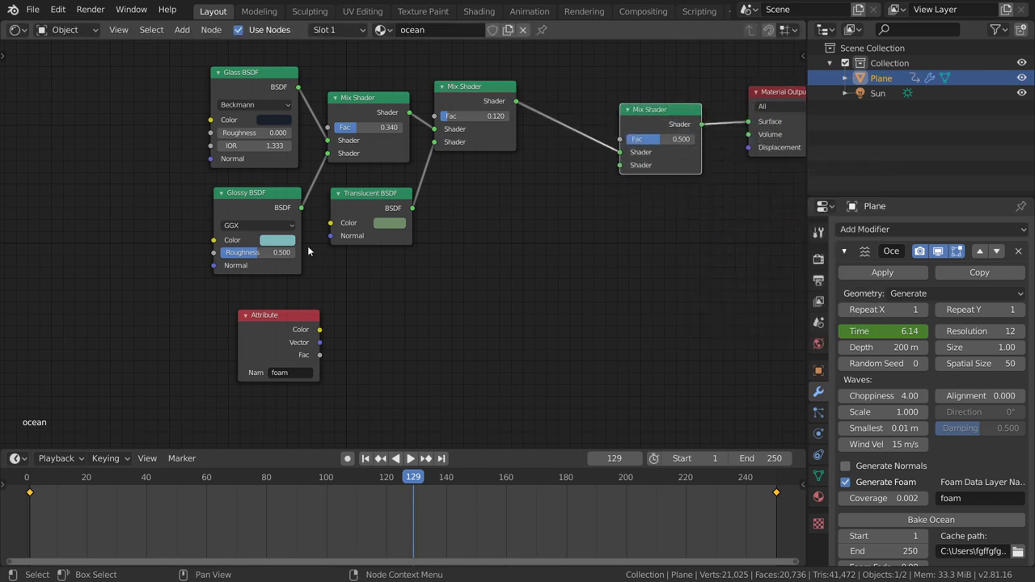
drag(302, 321, 586, 360)
Add an Ambient Occlusion node into the Mix Shader's second shader, with the foam Attribute driving Fac.
key(shift+a)
click(558, 237)
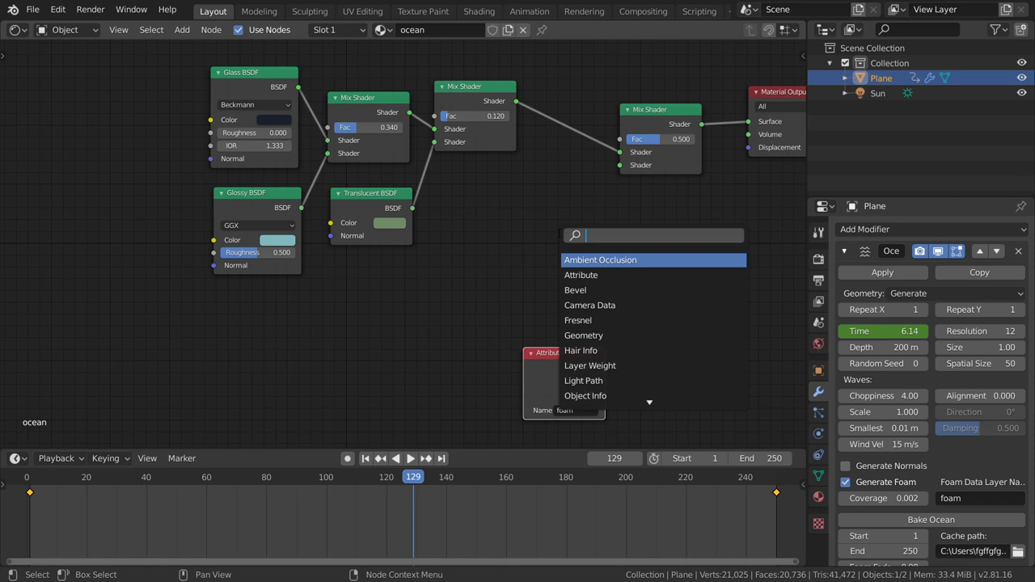
text(ambi)
key(Return)
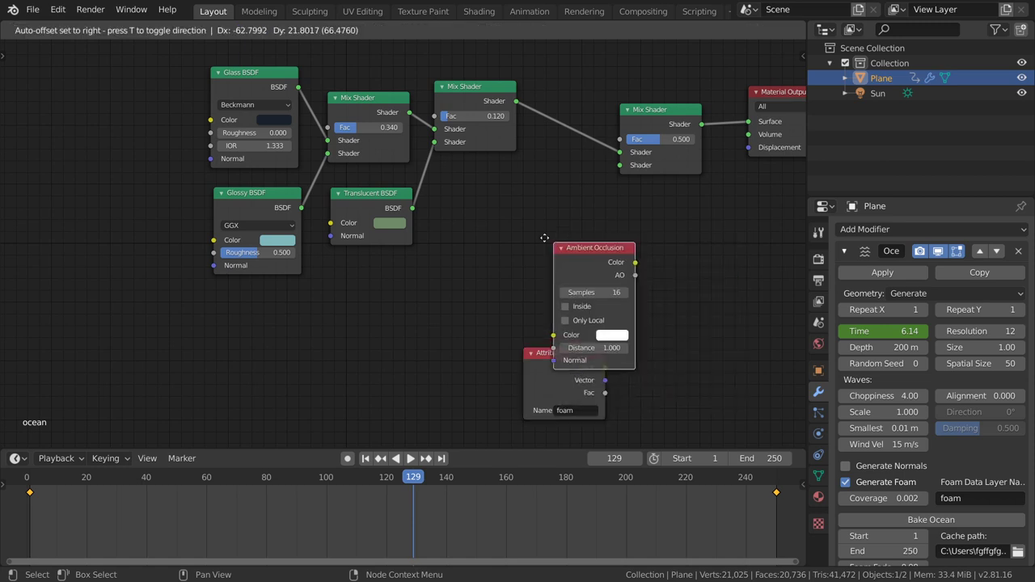
click(472, 189)
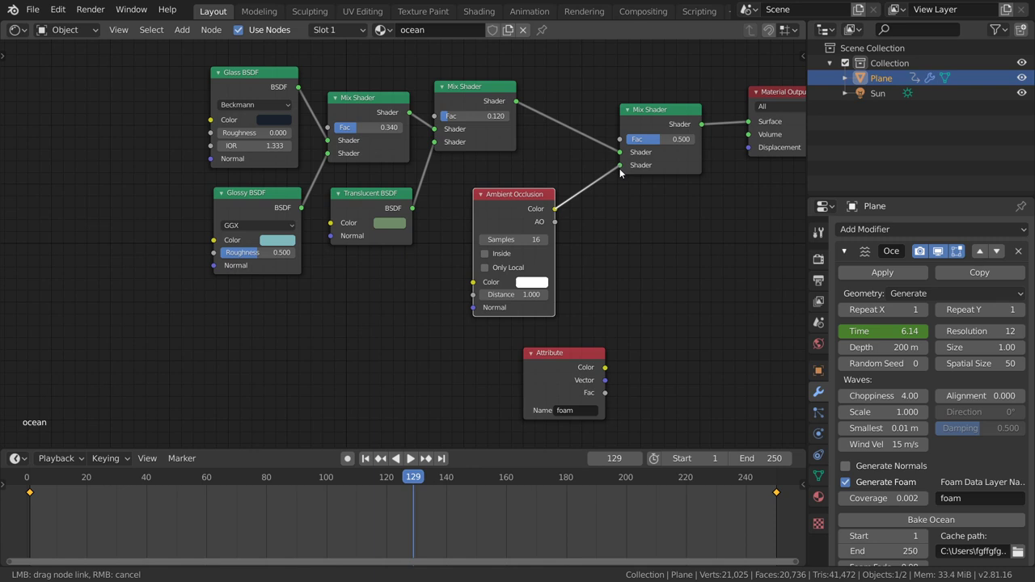
drag(621, 167, 572, 202)
drag(618, 173, 620, 171)
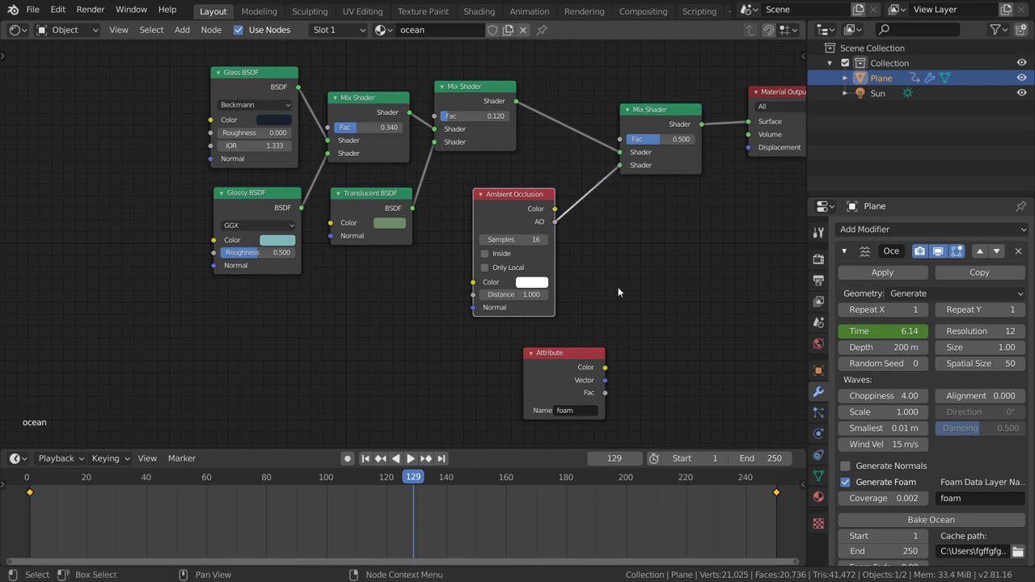
drag(605, 367, 618, 140)
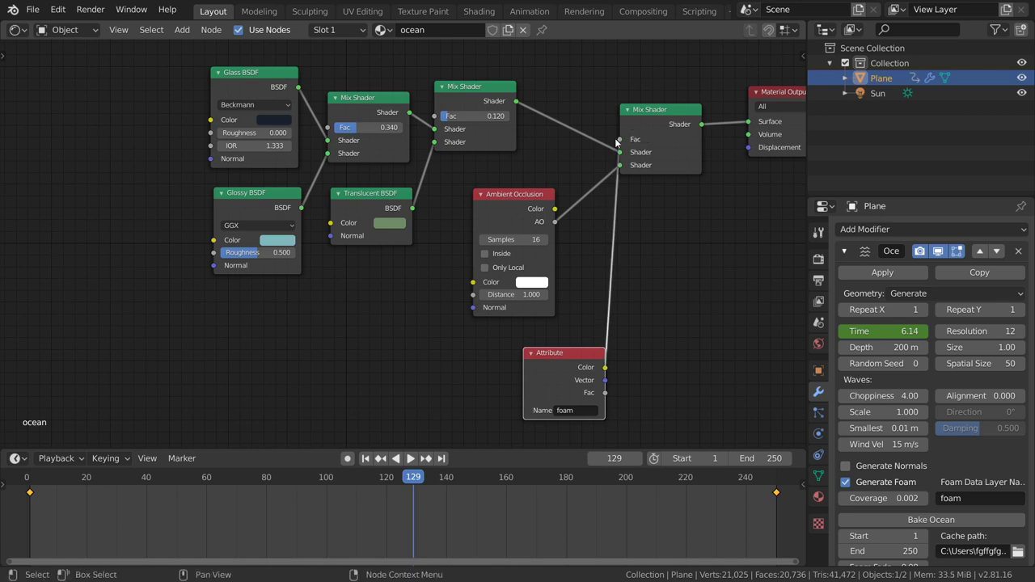
drag(548, 193, 531, 202)
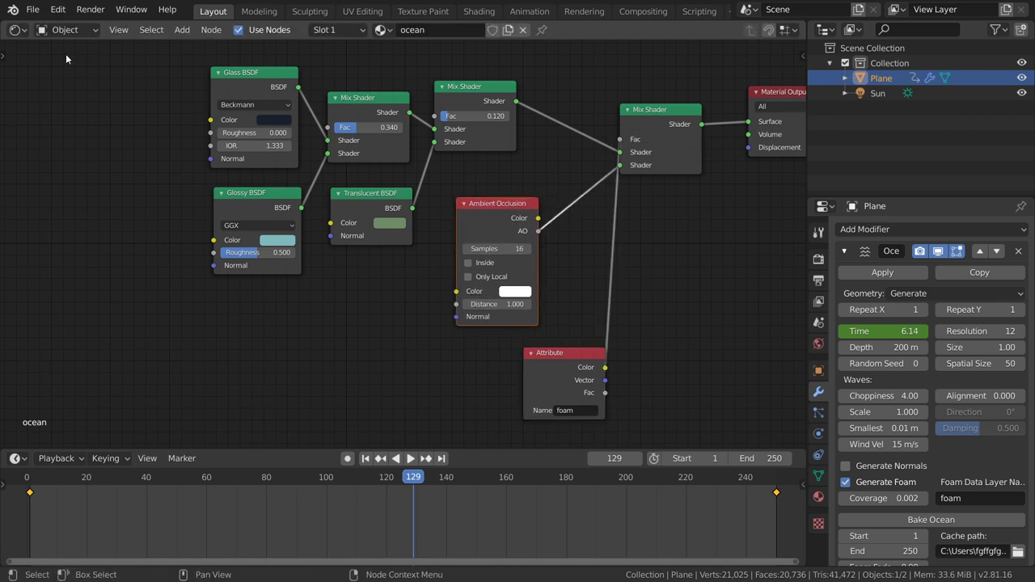
Check the foam streaks in the 3D Viewport, then return to the Shader Editor.
click(19, 31)
click(46, 88)
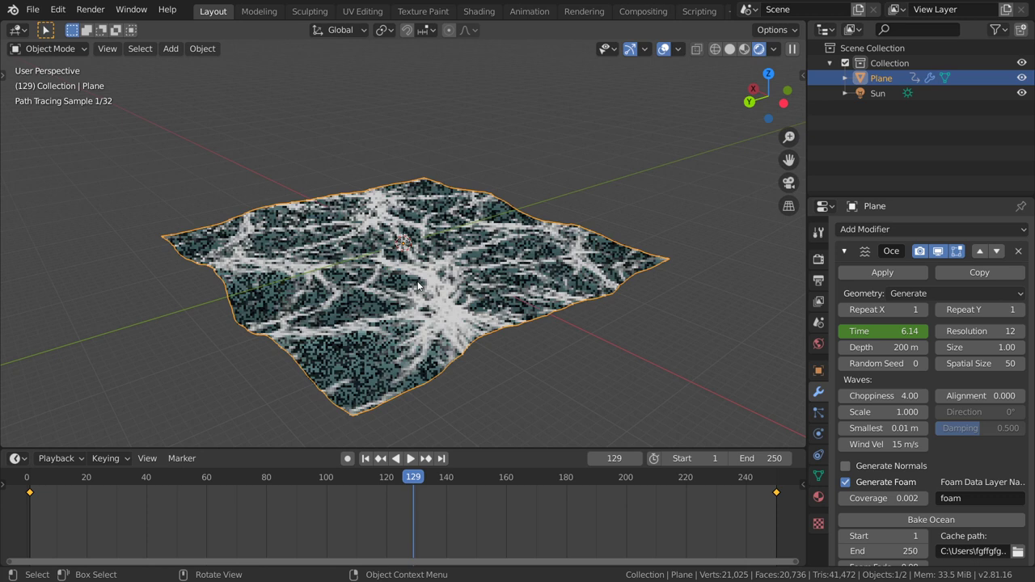
middle_drag(441, 283, 492, 305)
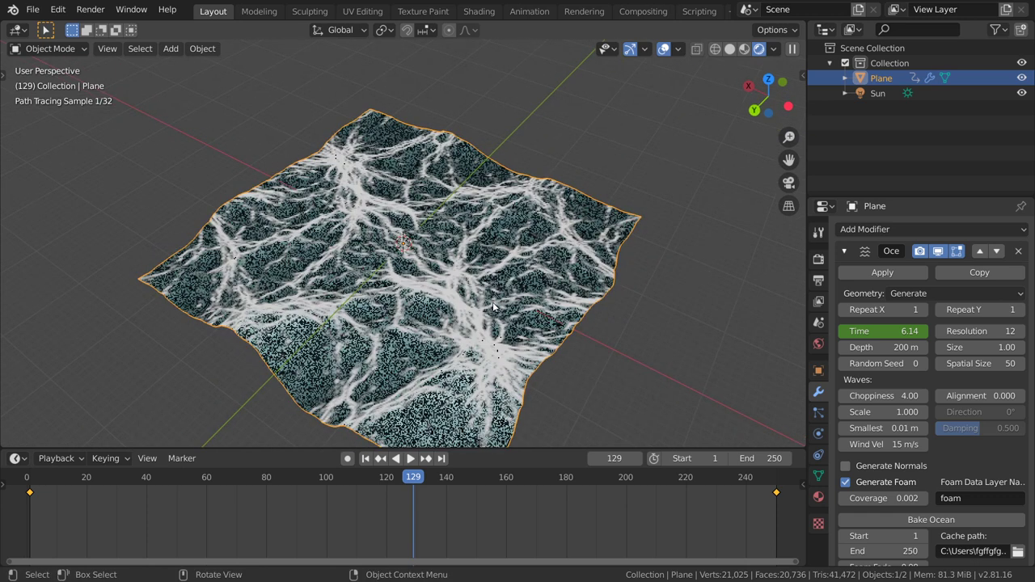
key(shift+F3)
scroll(592, 209, up, 2)
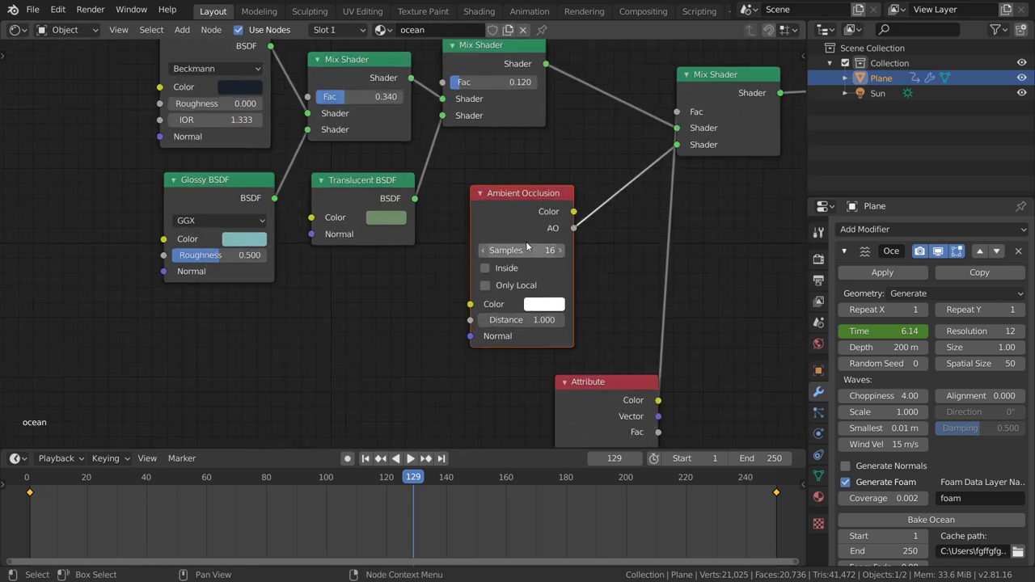
key(shift+a)
Insert a MixRGB node into the Ambient Occlusion link to the Mix Shader.
click(607, 191)
text(su)
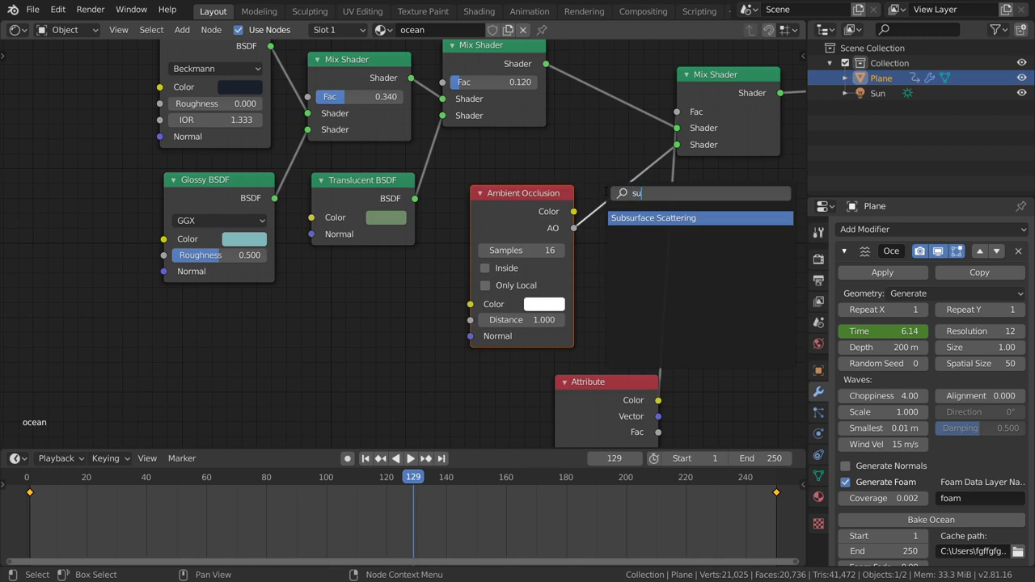
key(Escape)
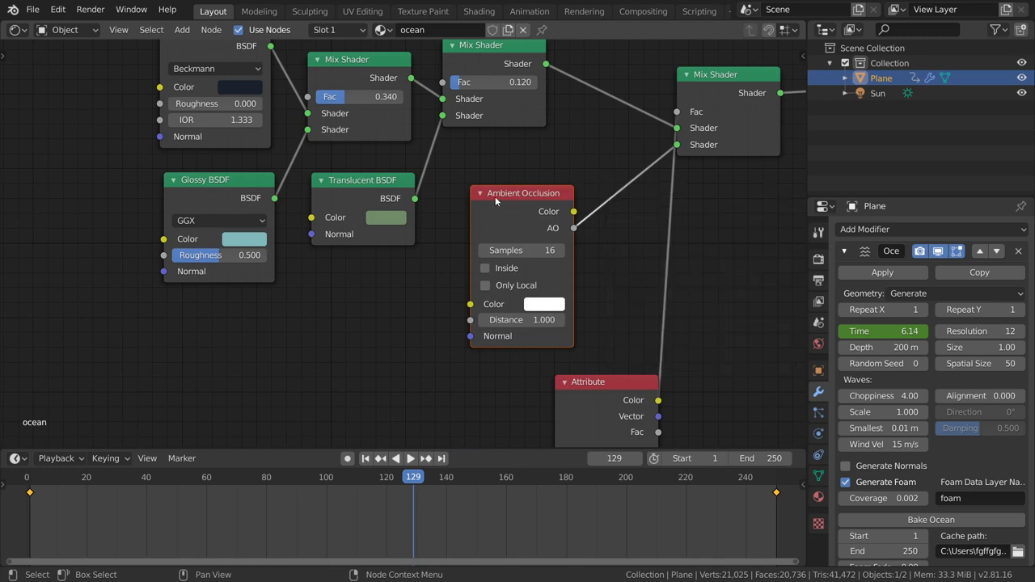
key(shift+a)
click(647, 203)
text(mix)
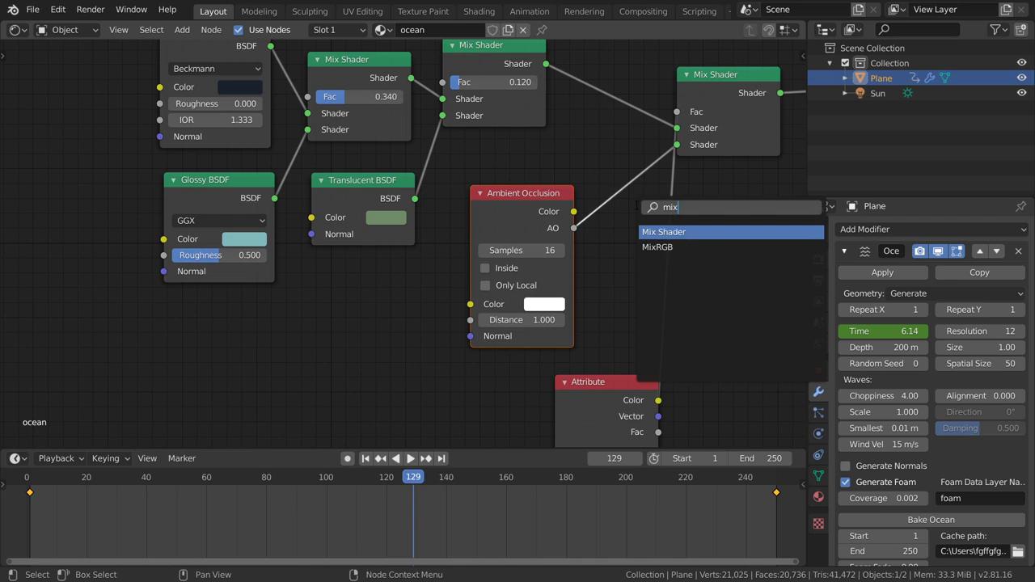
key(Down)
key(Return)
click(632, 171)
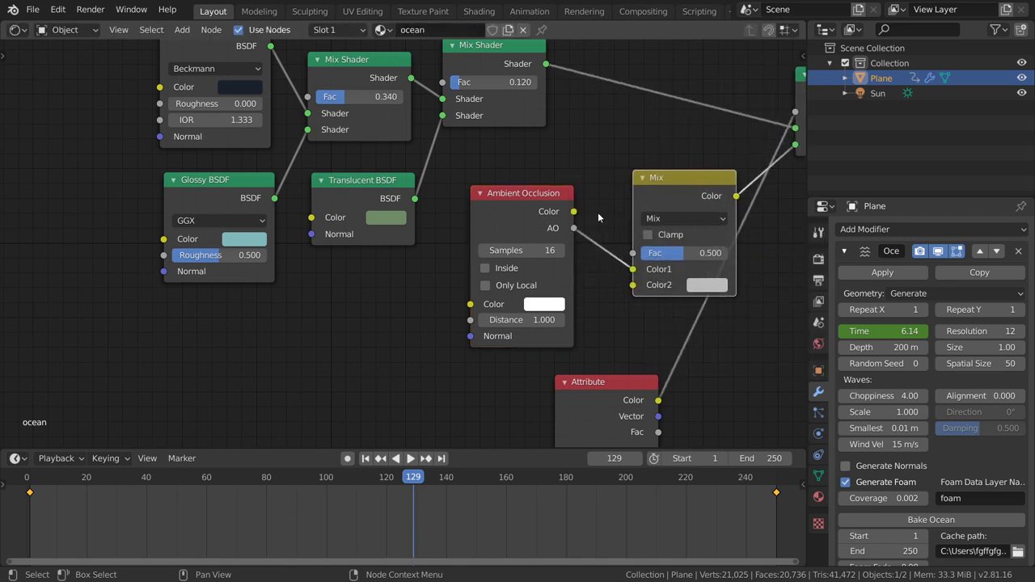
Set the MixRGB blend mode to Subtract (factor 0.747) and view the rendered ocean.
click(681, 218)
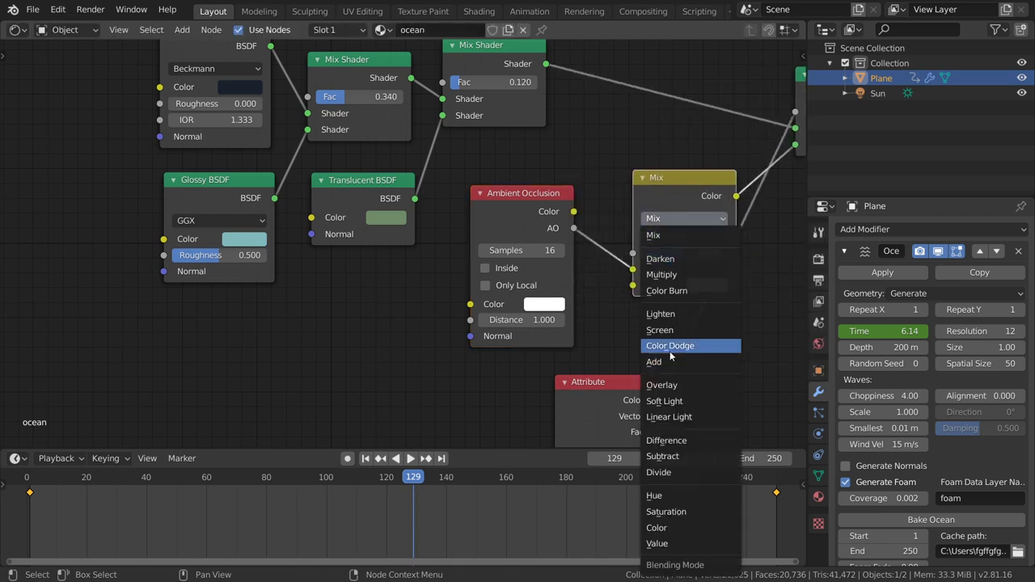
click(686, 458)
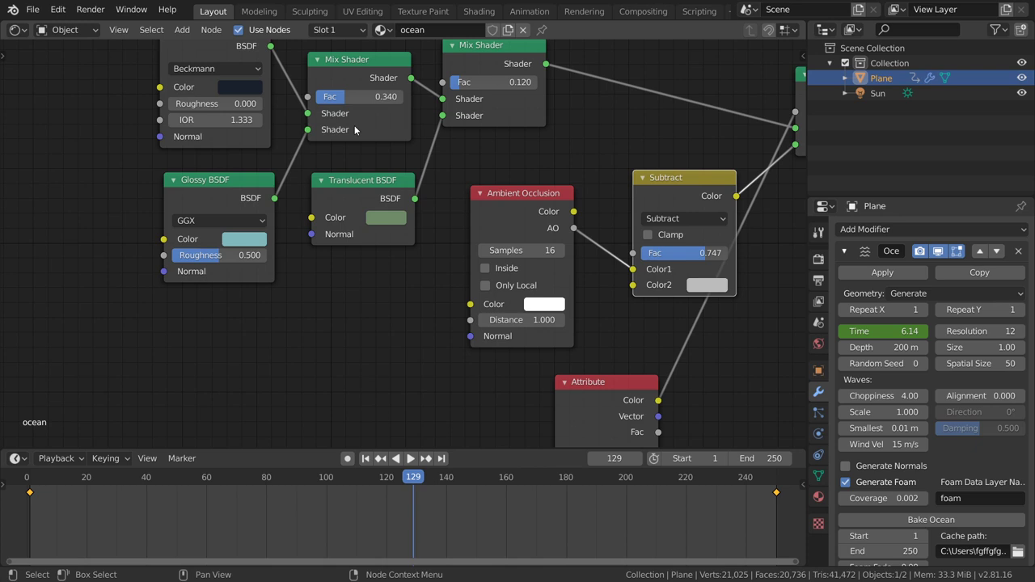
click(15, 33)
click(44, 80)
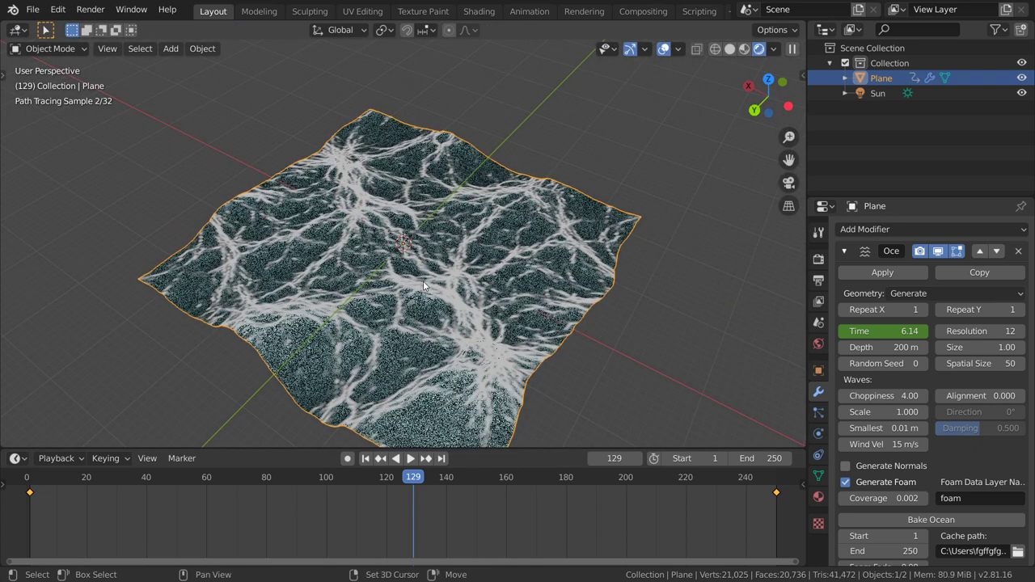
Split the screen into the rendered 3D Viewport beside the Shader Editor.
key(shift+F3)
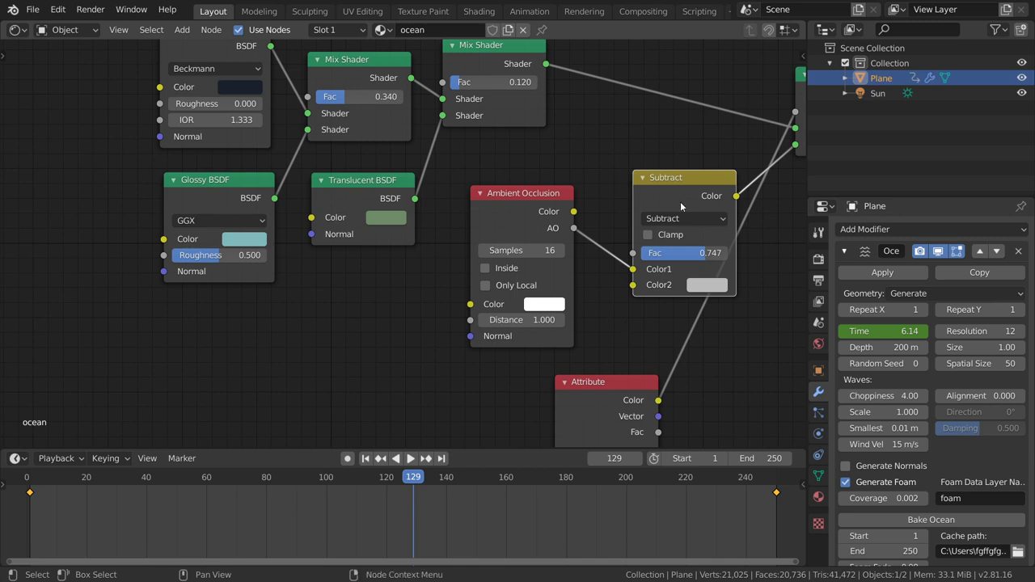
click(708, 284)
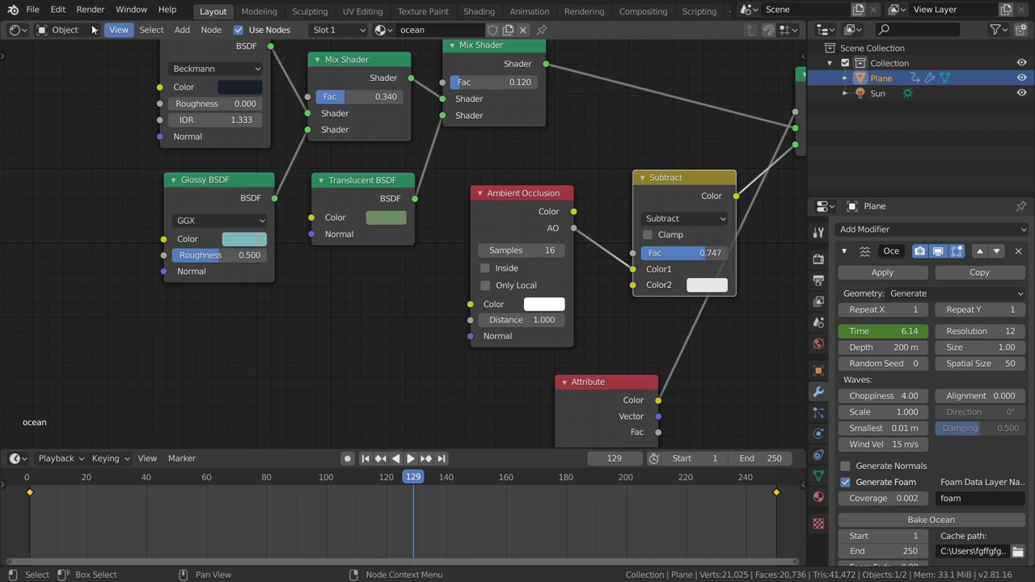
click(18, 30)
click(44, 85)
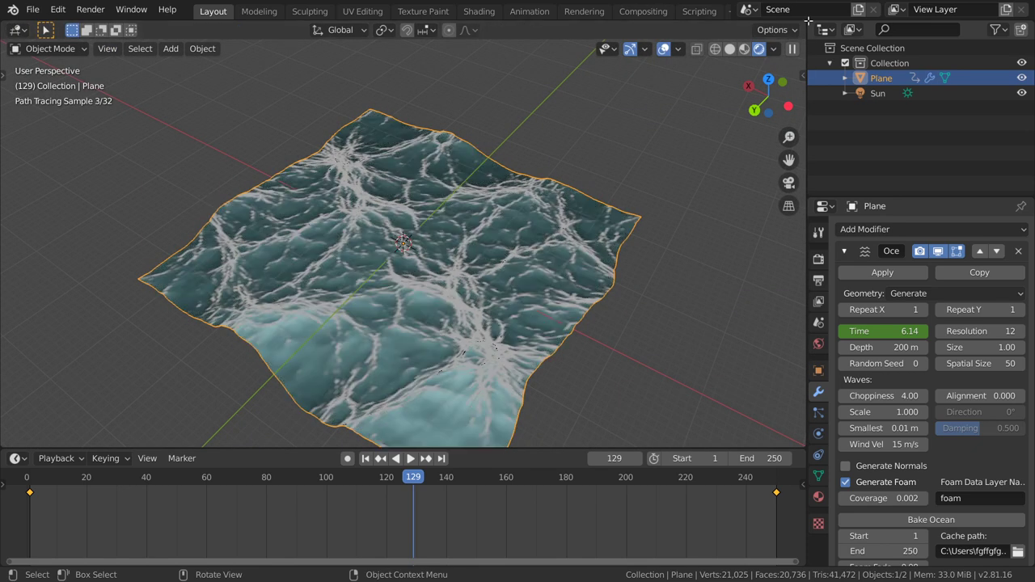
drag(806, 21, 442, 95)
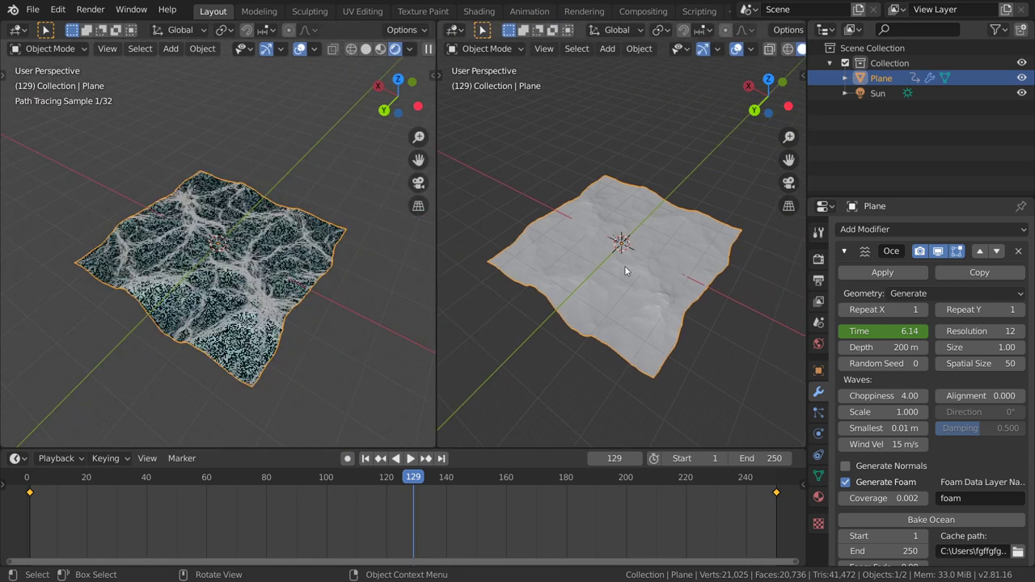
key(shift+F3)
Set the Subtract node's factor to 1.0, then lower it to 0.633.
scroll(624, 271, up, 2)
middle_drag(652, 297, 490, 285)
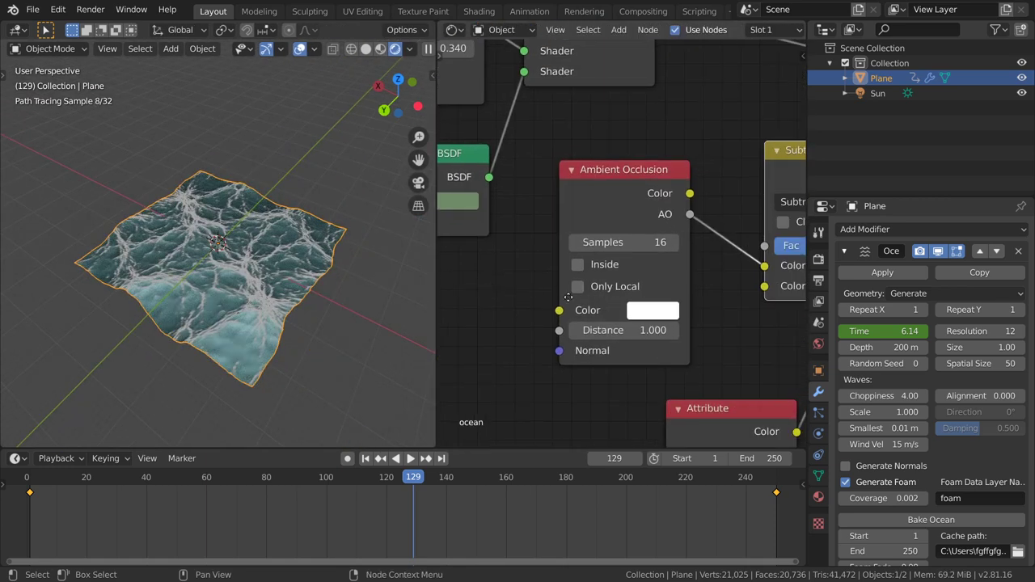
middle_drag(568, 298, 372, 307)
drag(651, 257, 689, 261)
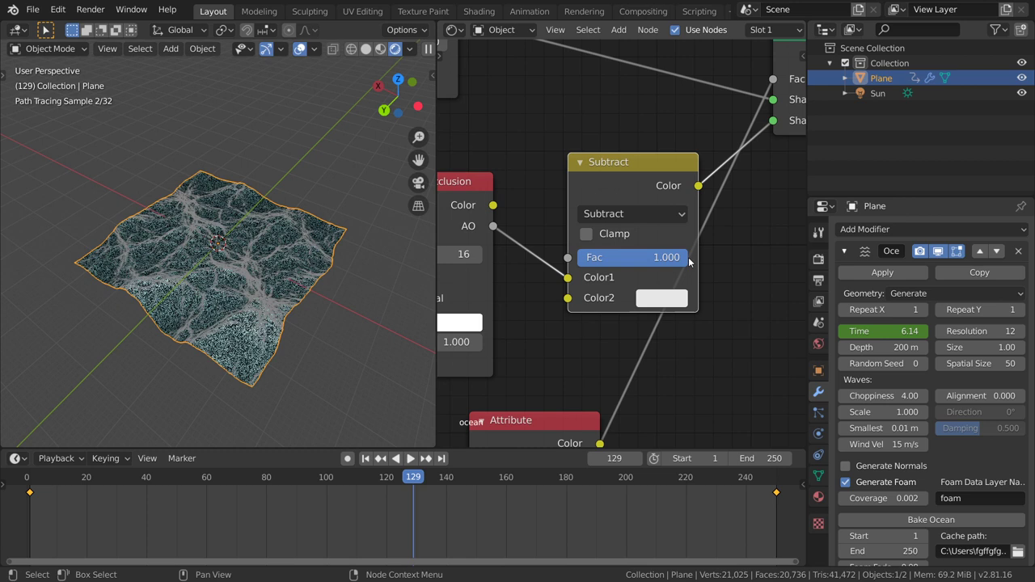
click(641, 258)
text(1.0)
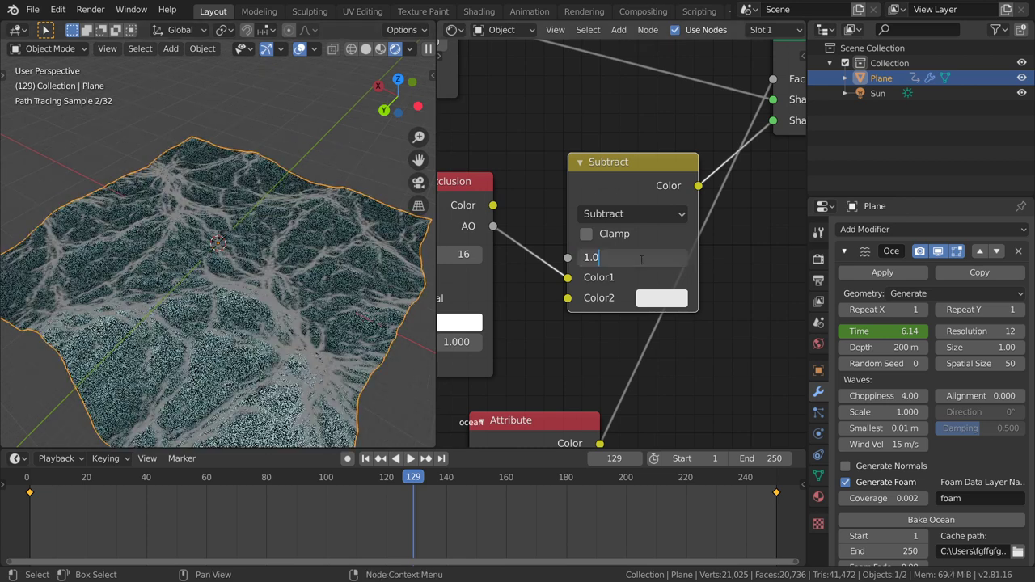
key(Return)
drag(651, 257, 647, 275)
scroll(638, 263, down, 1)
key(shift+a)
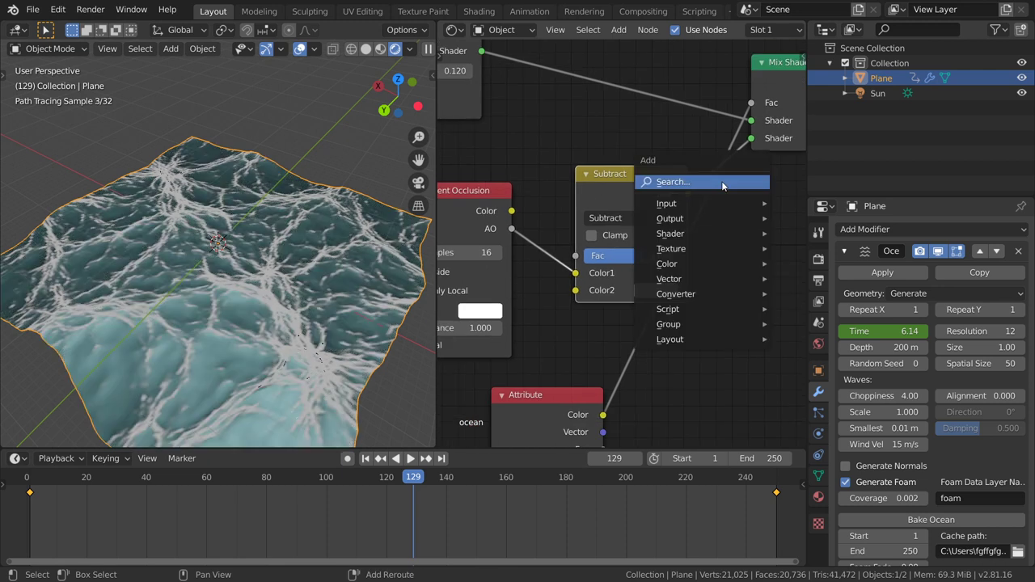
Duplicate the Subtract node onto the Mix Shader link and move the foam Attribute node above both Subtracts.
key(Escape)
key(shift+d)
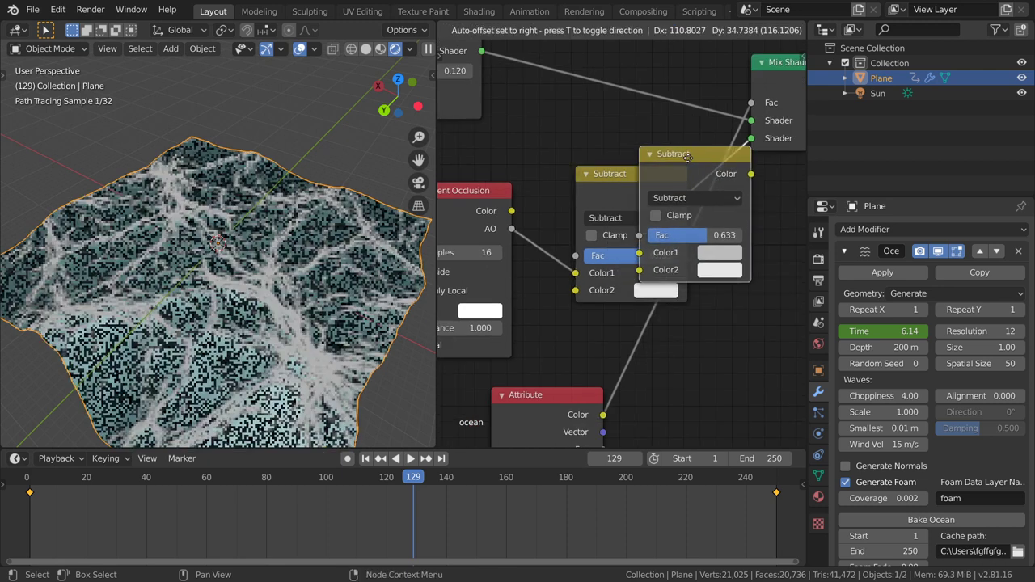
click(688, 163)
scroll(671, 211, down, 2)
middle_drag(721, 258, 649, 249)
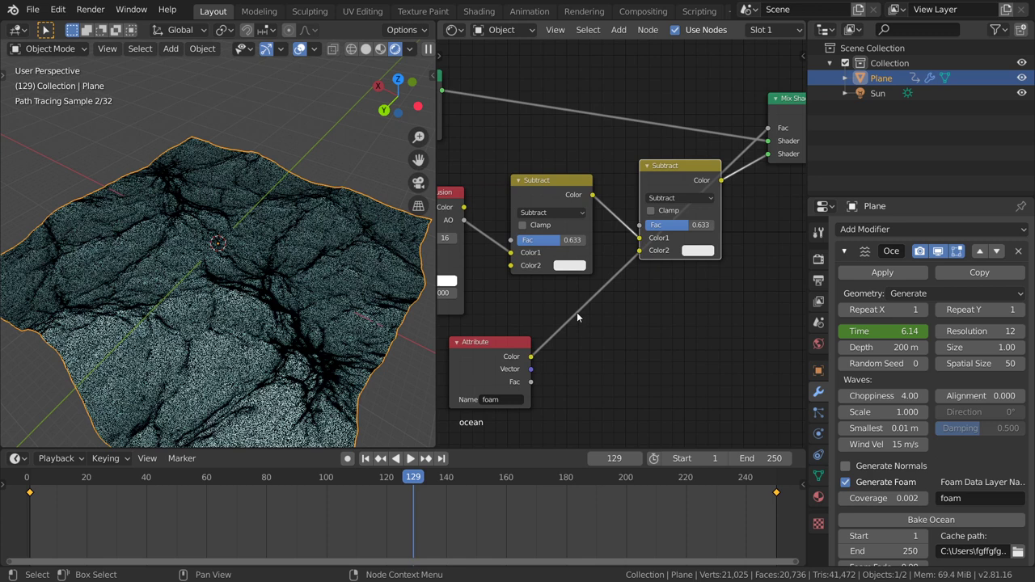
drag(499, 346, 647, 49)
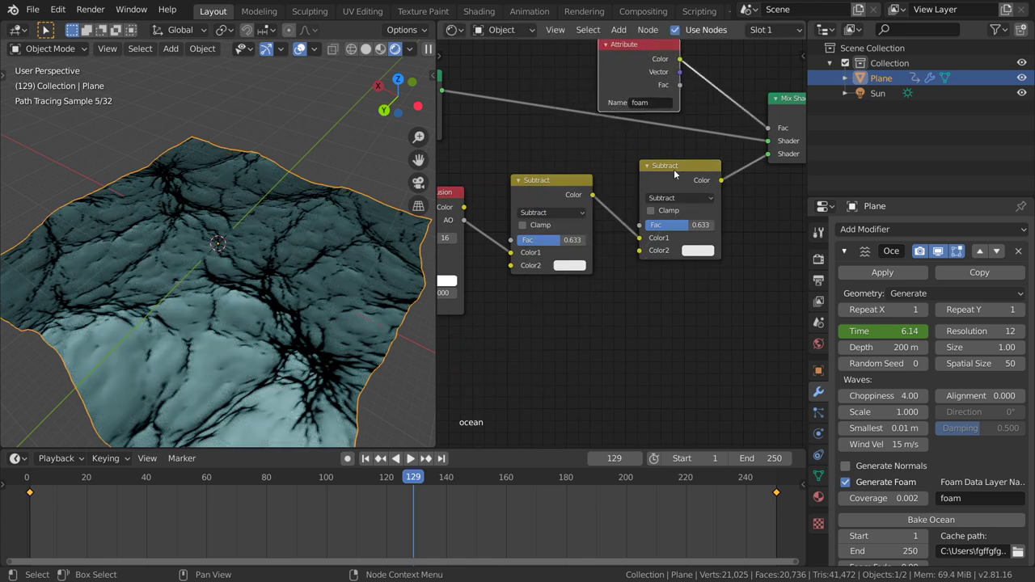
middle_drag(676, 196, 666, 252)
scroll(660, 268, up, 1)
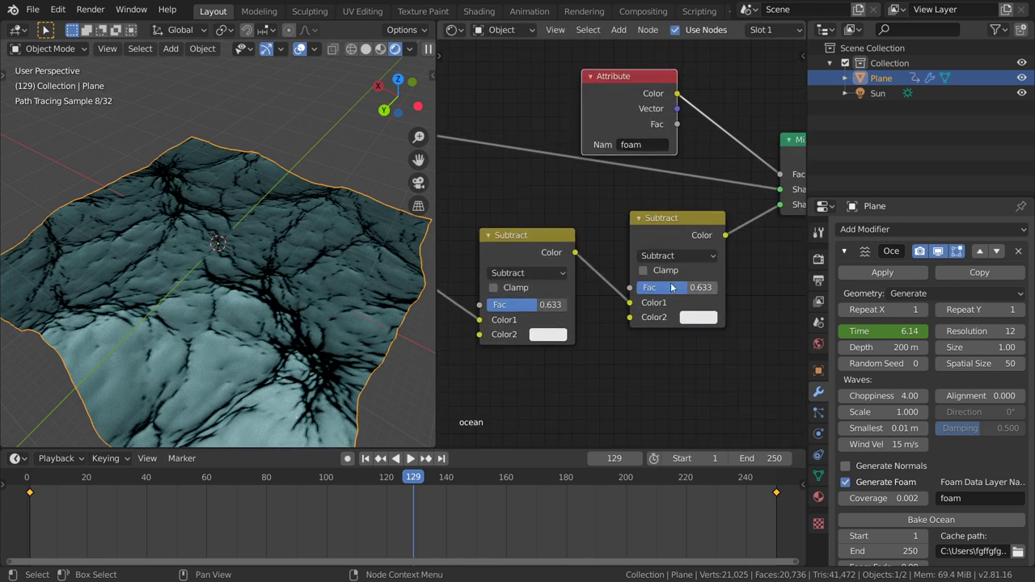
Darken the second Subtract node's Color2 to grey.
click(699, 318)
drag(799, 168, 799, 193)
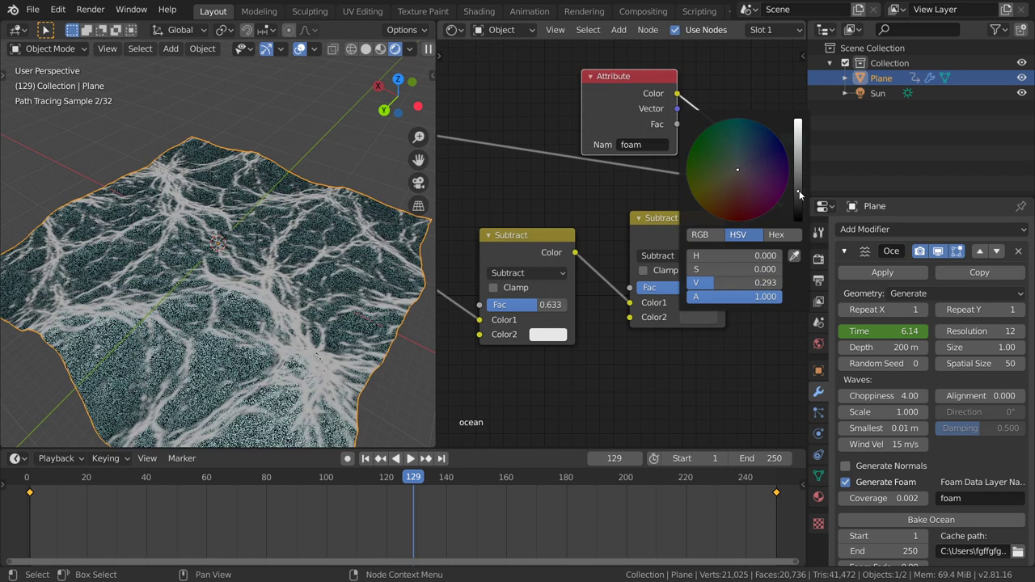
middle_drag(575, 343, 703, 305)
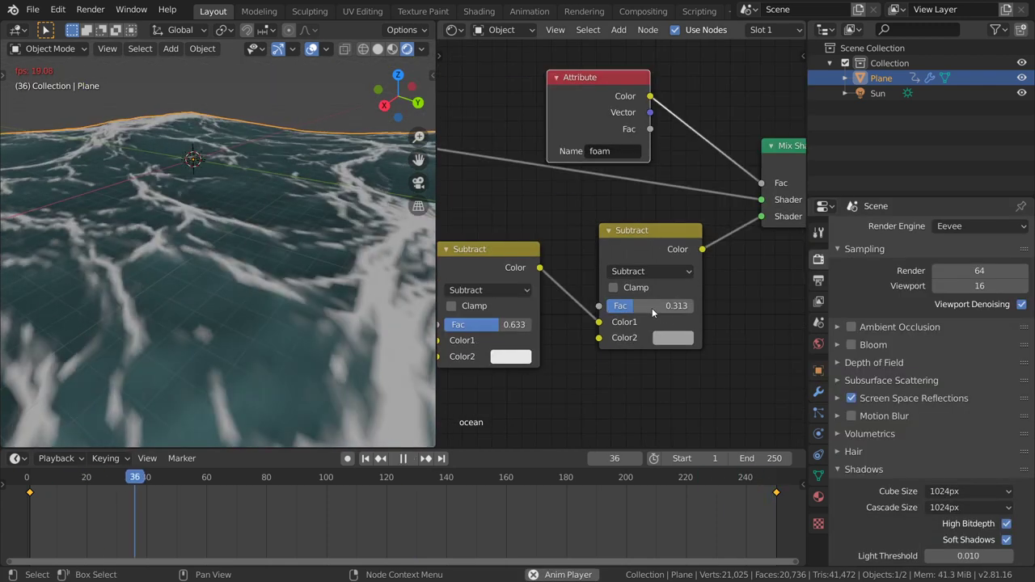
Lower the first Subtract factor to 0.536 and darken the second Subtract's Color2 to near black.
drag(501, 324, 492, 324)
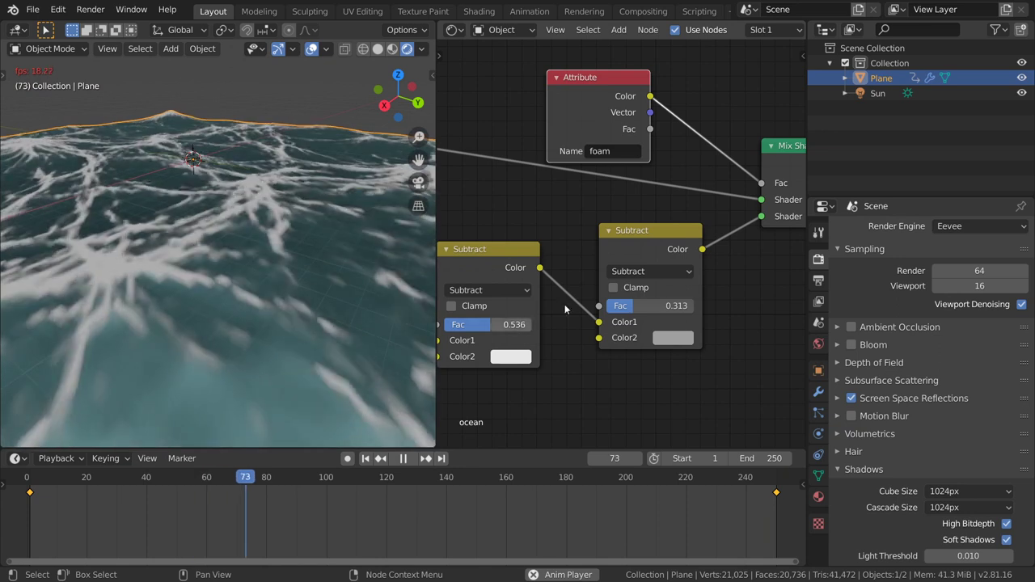
click(673, 338)
drag(781, 162, 781, 226)
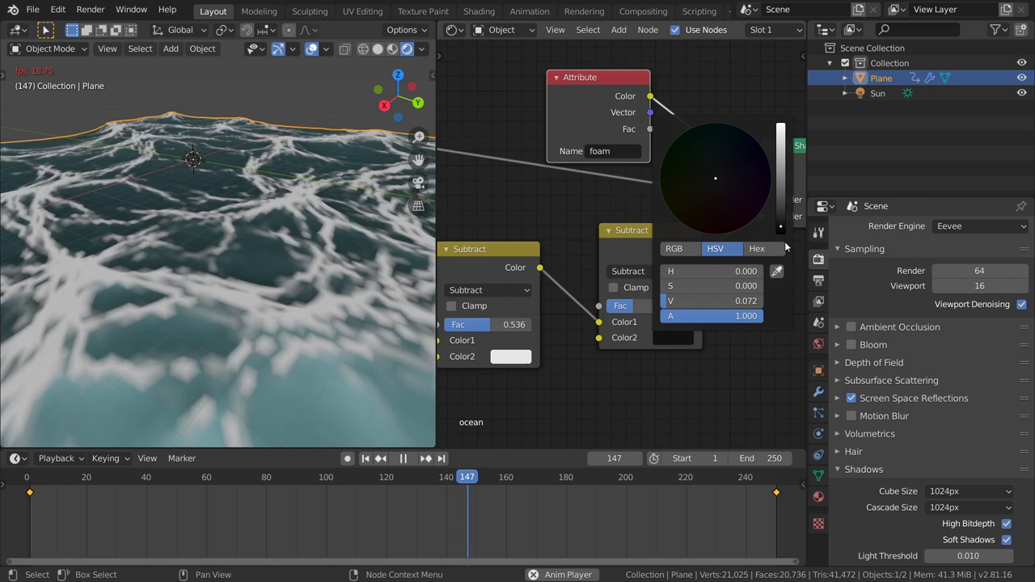
Reduce the Ambient Occlusion node's samples from 16 to 8.
middle_drag(353, 310, 30, 311)
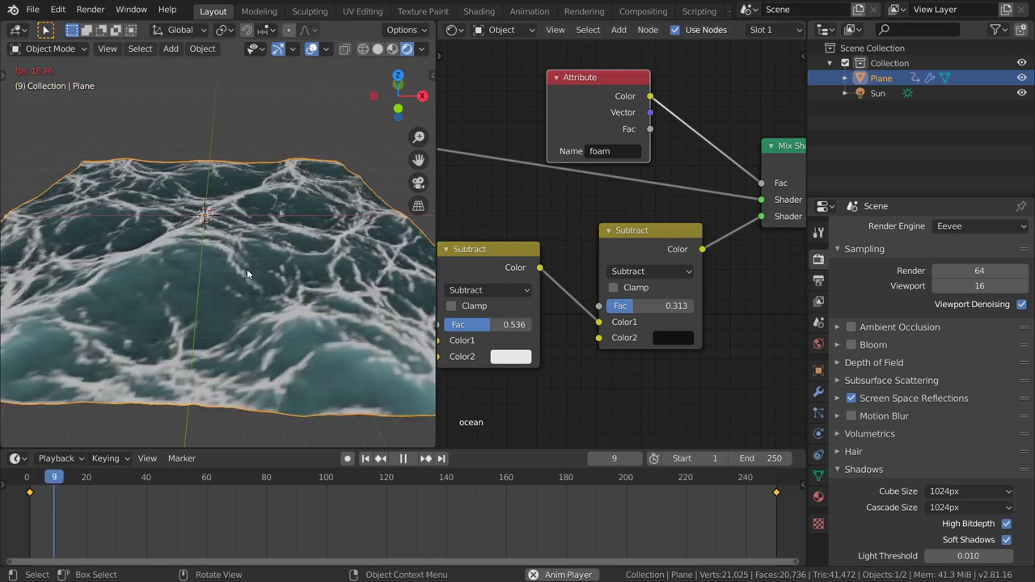
middle_drag(559, 359, 701, 345)
middle_drag(533, 353, 620, 350)
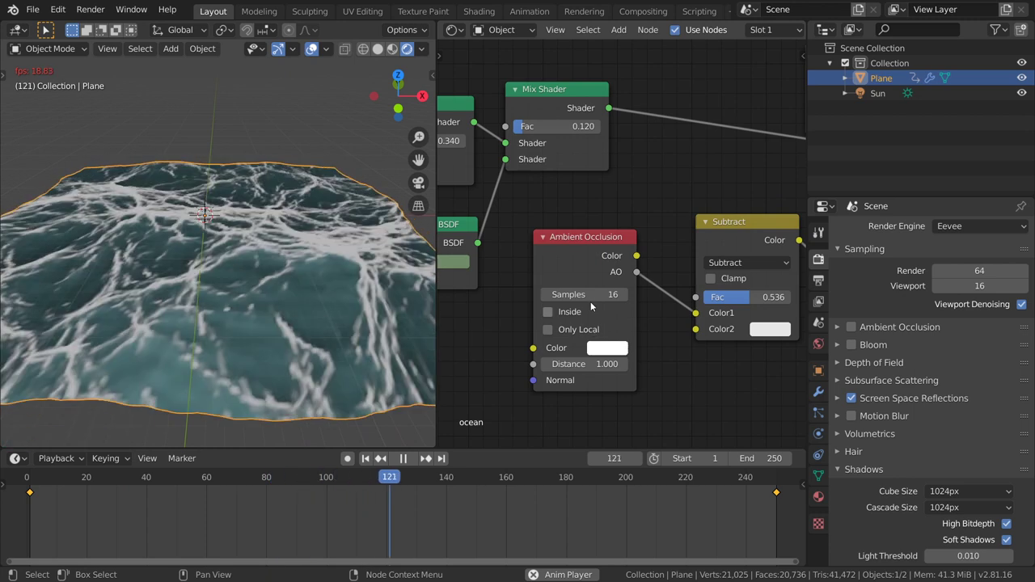
click(594, 296)
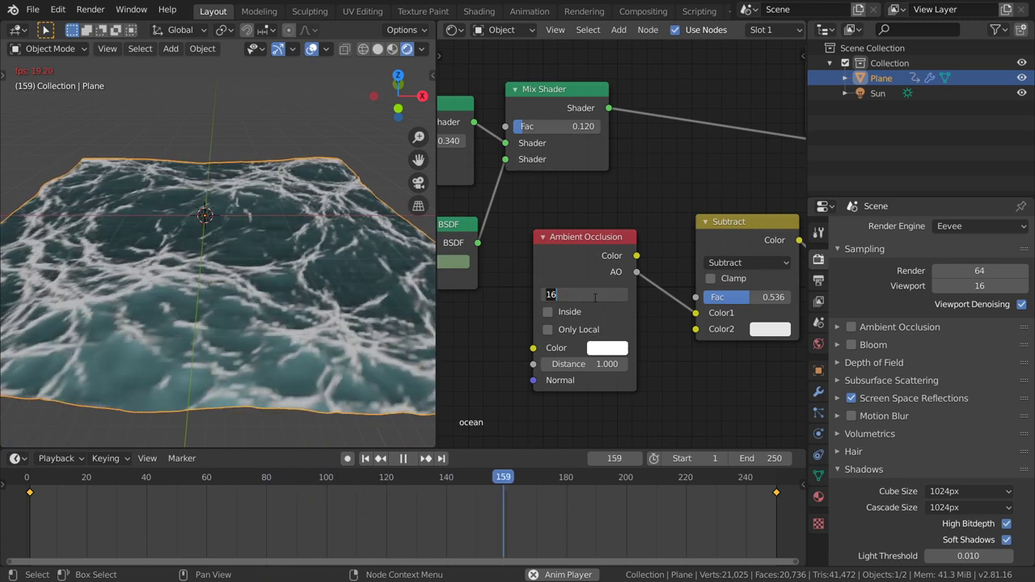
text(8)
key(Return)
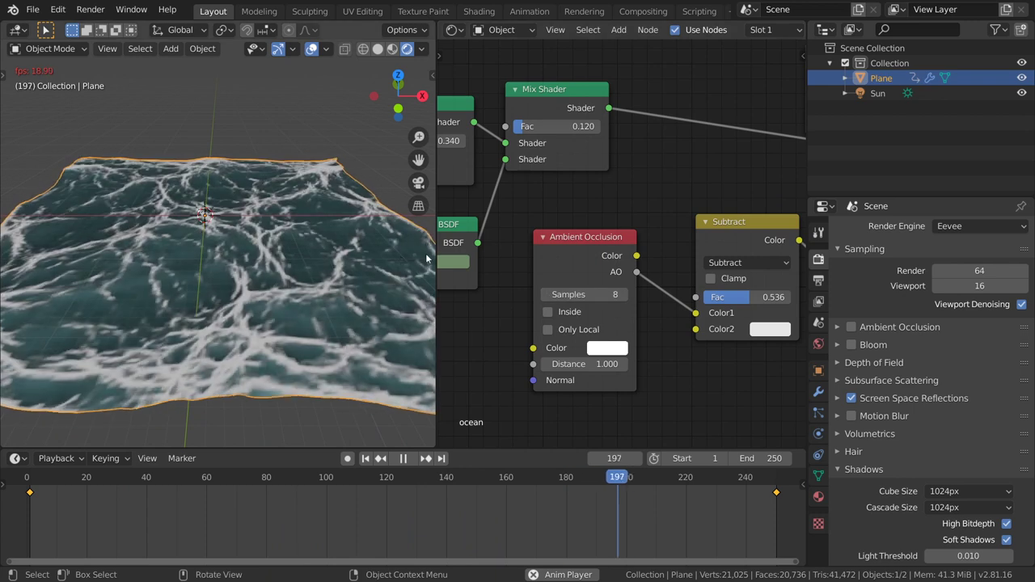
click(960, 226)
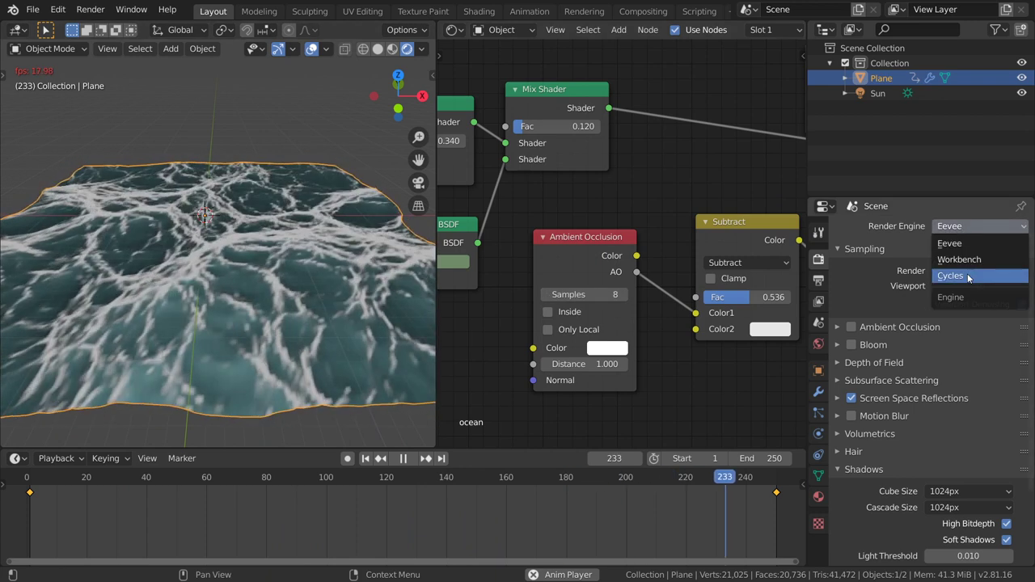
Try Cycles as the render engine, then switch back to Eevee.
click(951, 276)
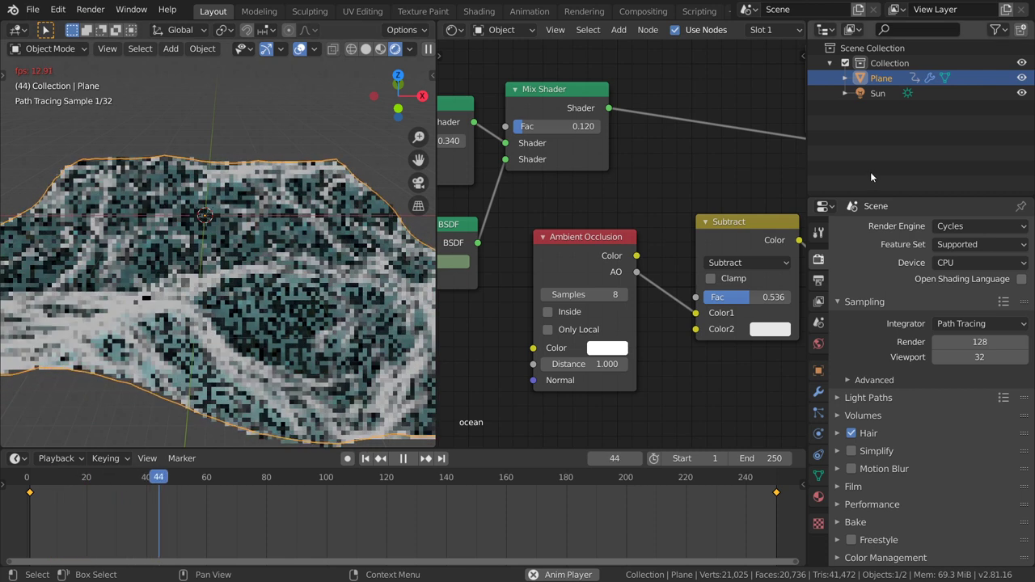
click(962, 229)
click(952, 243)
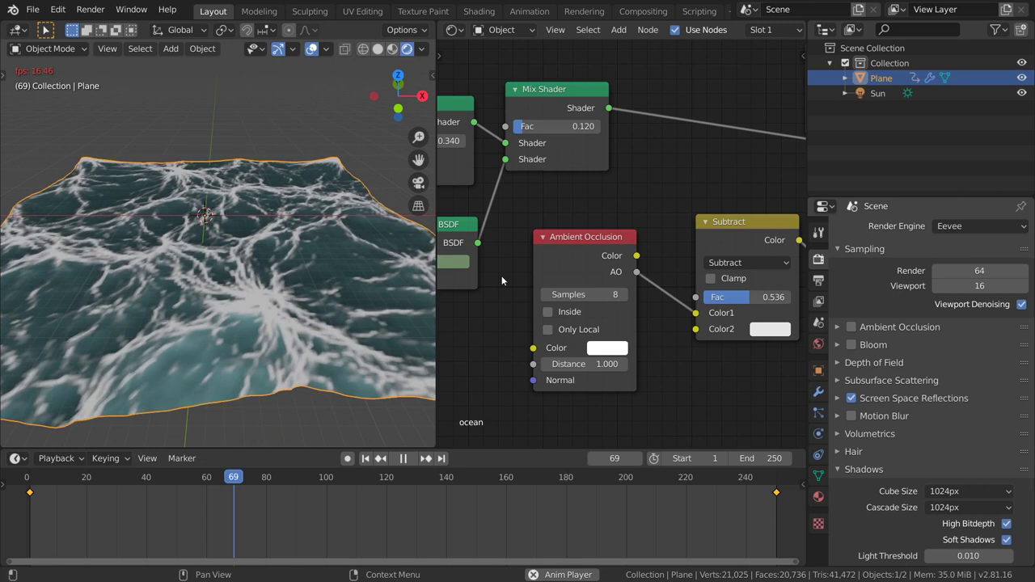
Brighten the second Subtract node's Color2 back to light grey, value 0.873.
ctrl+scroll(725, 327, down, 6)
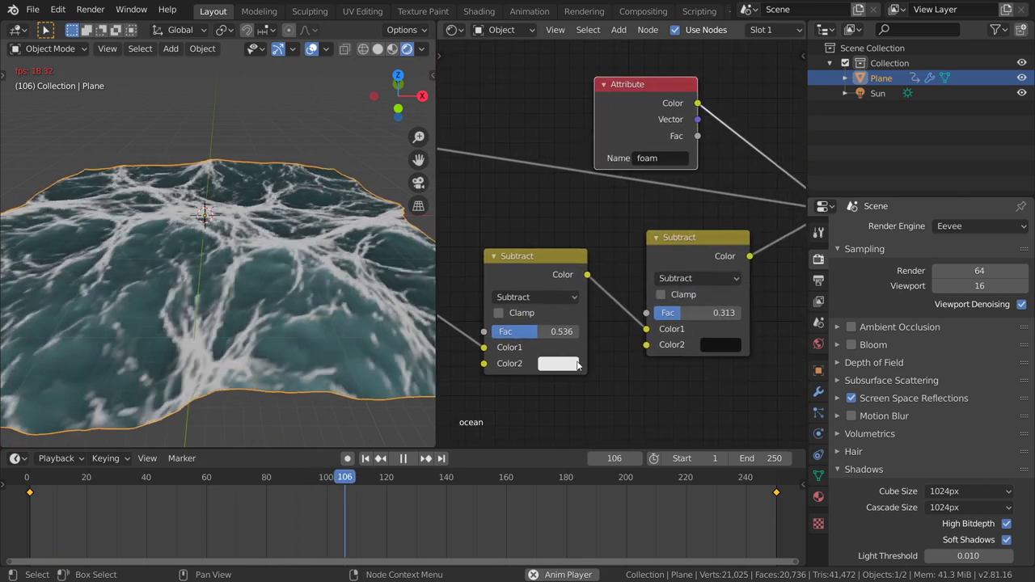
click(720, 349)
drag(829, 231, 829, 137)
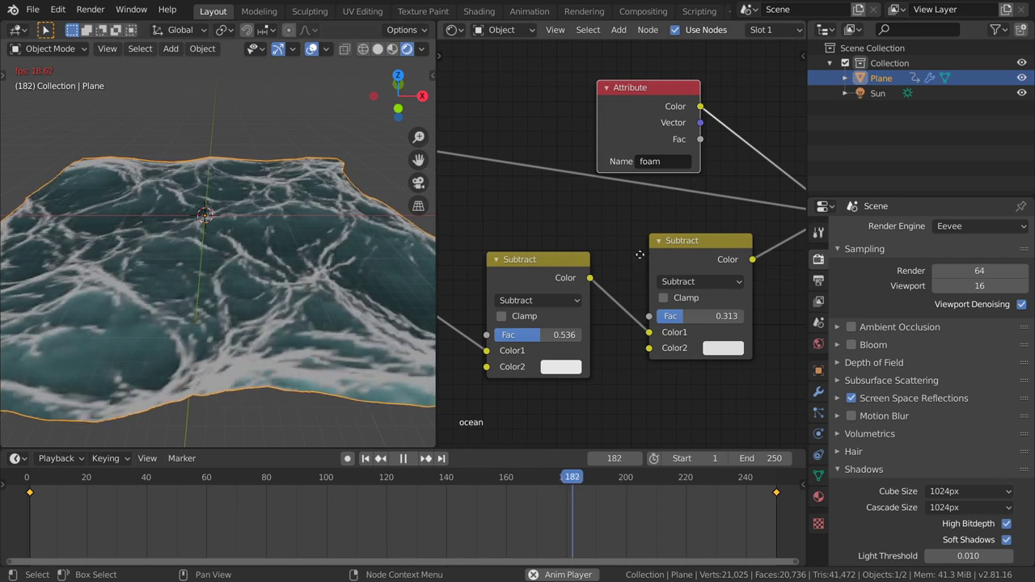
Orbit the viewport to a lower oblique view of the animated ocean.
scroll(625, 218, down, 4)
middle_drag(625, 218, 764, 194)
middle_drag(234, 259, 263, 330)
mouse_move(315, 288)
middle_down()
mouse_move(380, 245)
mouse_move(323, 298)
middle_up()
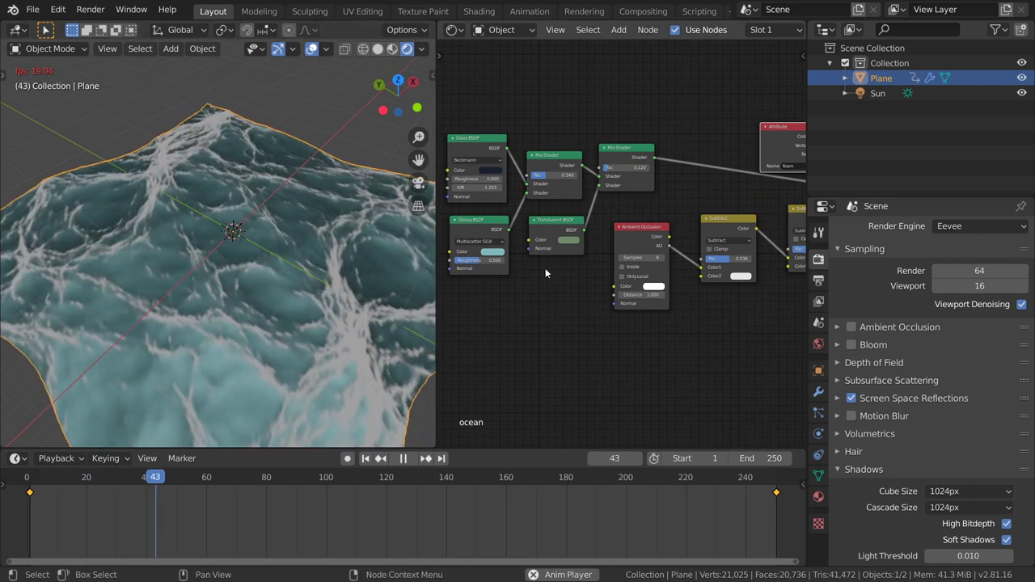
middle_drag(272, 321, 315, 285)
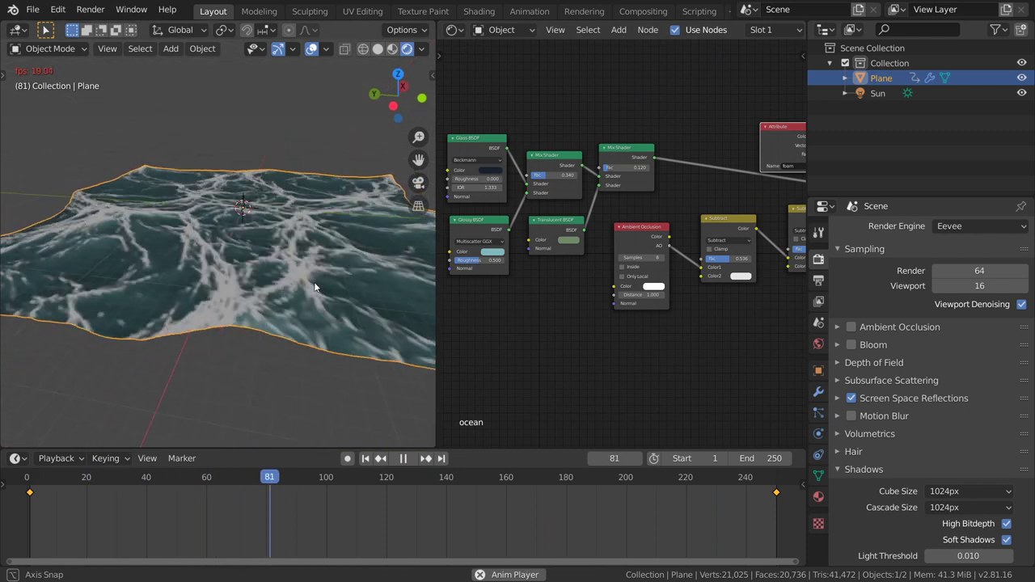
scroll(500, 239, up, 4)
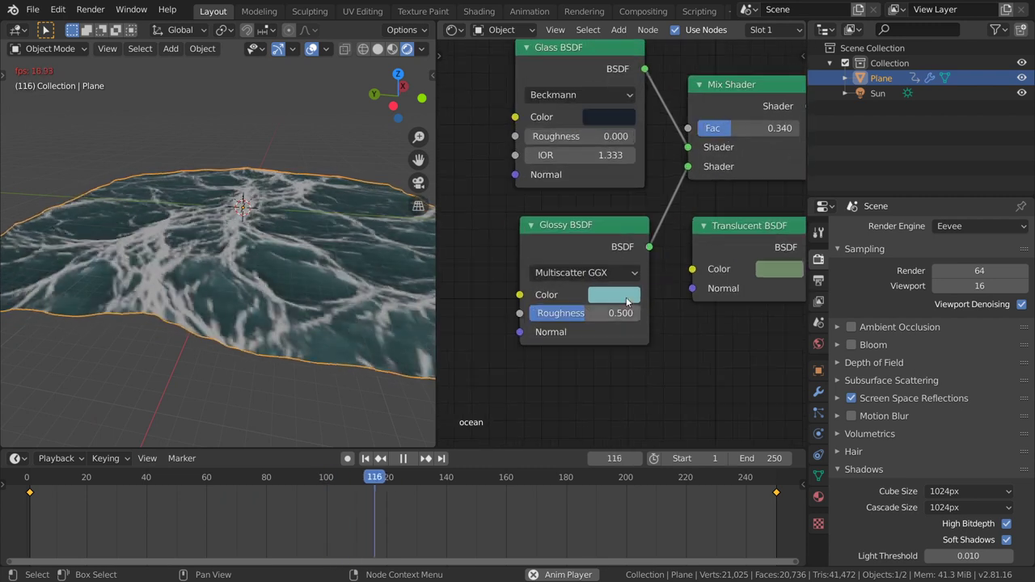
mouse_move(621, 271)
middle_down()
mouse_move(548, 258)
mouse_move(624, 290)
middle_up()
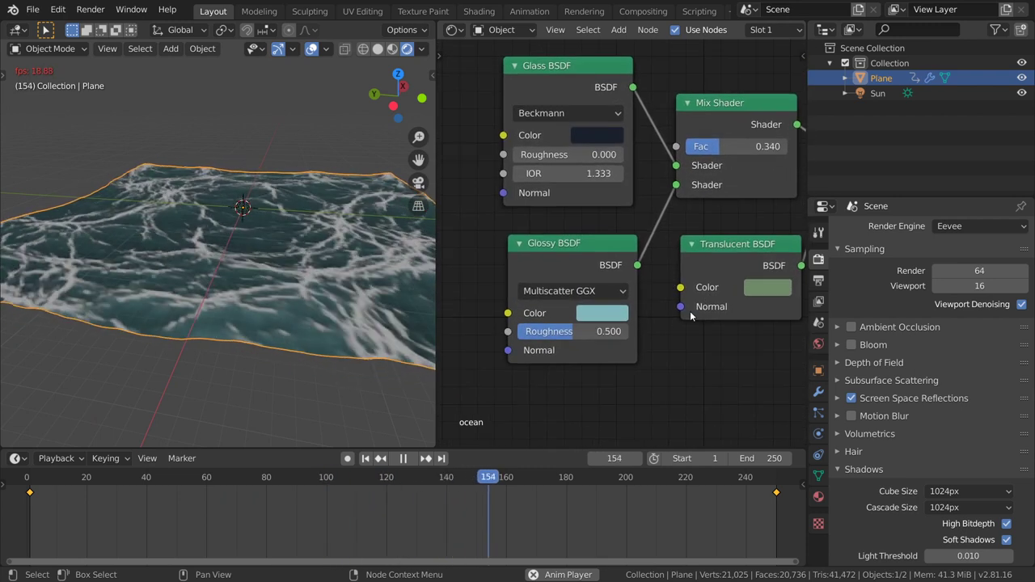